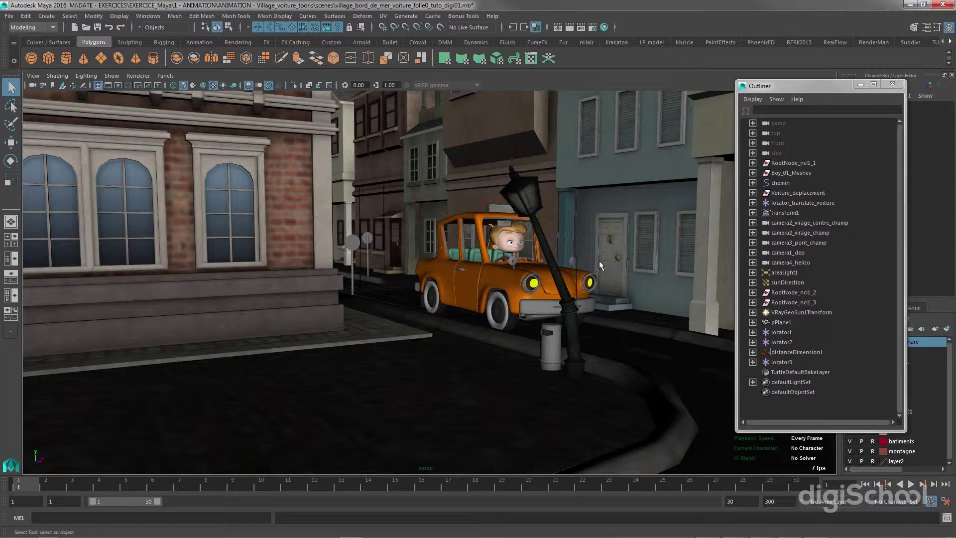
# Examine the orange car and its driver in the village street from several angles and distances.
pyautogui.keyDown('alt'); pyautogui.moveTo(532, 251); pyautogui.dragTo(472, 270); pyautogui.keyUp('alt')
pyautogui.press('[')
pyautogui.press('[')
pyautogui.press('[')
pyautogui.press('[')
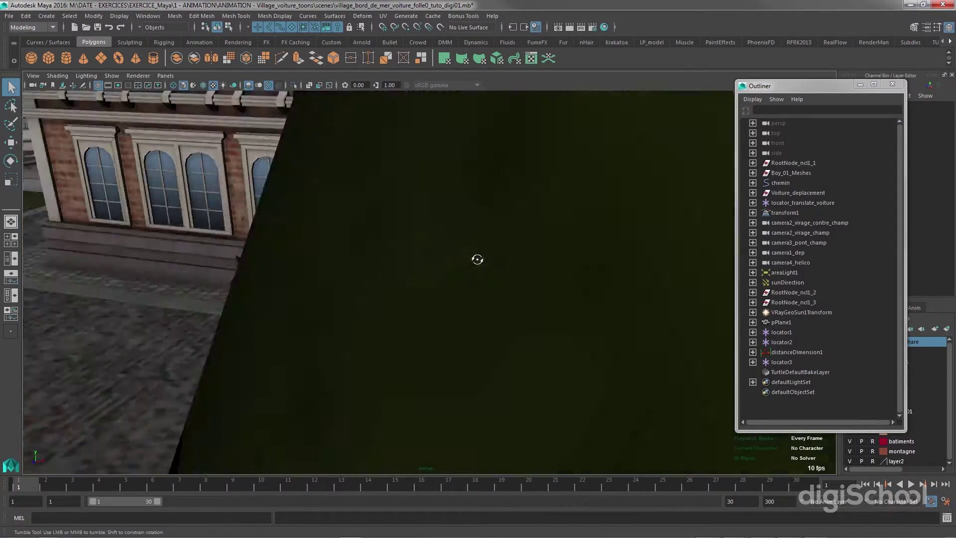
pyautogui.press('[')
pyautogui.press('[')
pyautogui.press('[')
pyautogui.press('[')
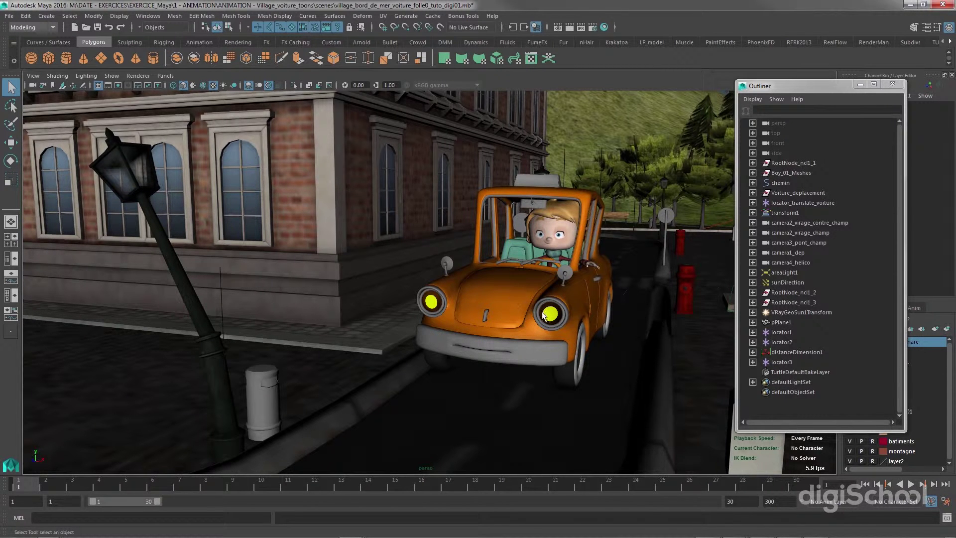
pyautogui.scroll(6, 543, 315)
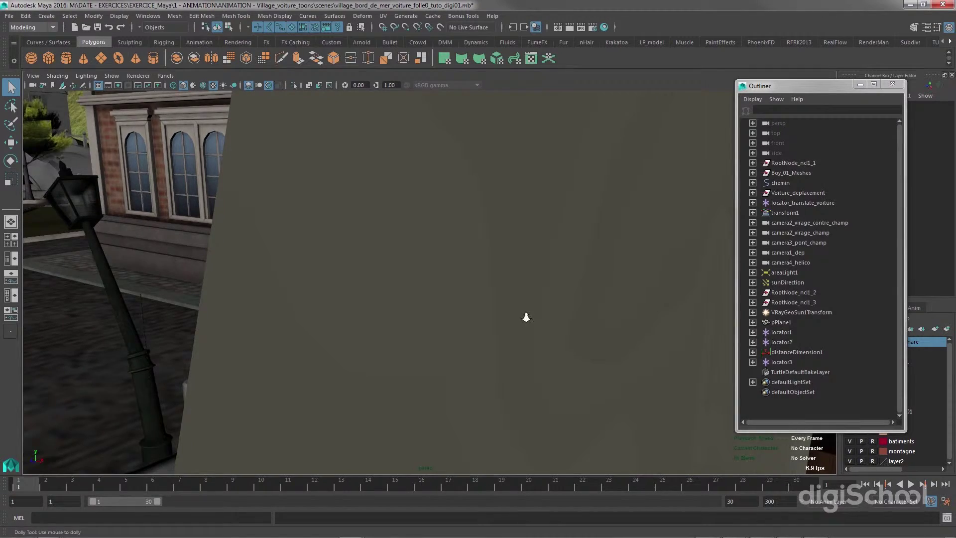
pyautogui.scroll(-5, 525, 317)
pyautogui.scroll(8, 513, 324)
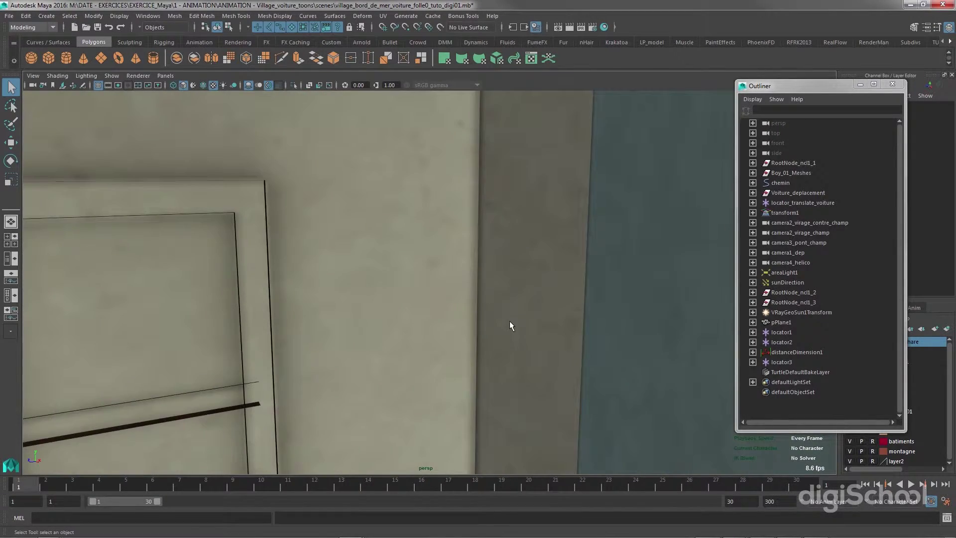
pyautogui.scroll(-6, 511, 325)
pyautogui.keyDown('alt'); pyautogui.moveTo(511, 325); pyautogui.dragTo(604, 330); pyautogui.keyUp('alt')
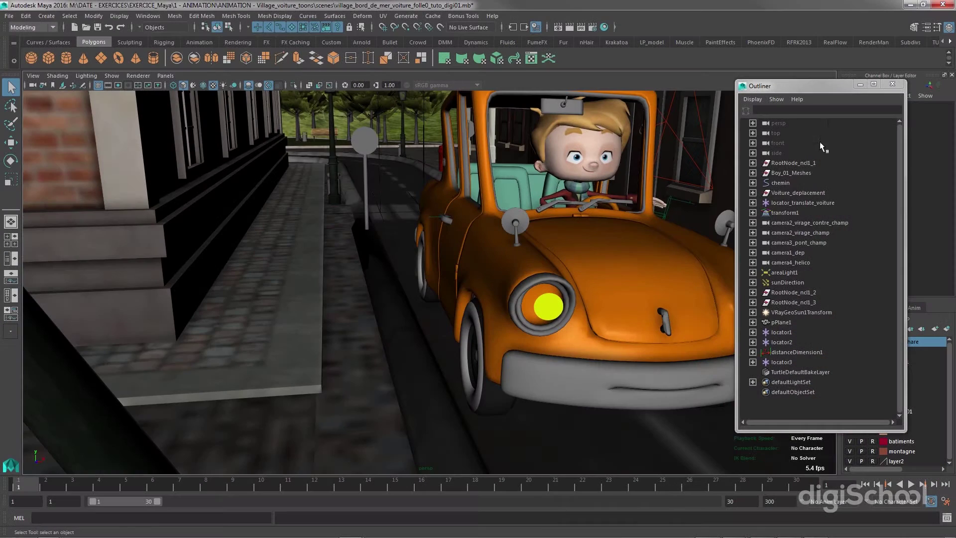
# Close the Outliner and set layers mer, voiture01, ponts, arbres, batiments, montagne and layer2 to template, with perso kept as reference.
pyautogui.click(892, 84)
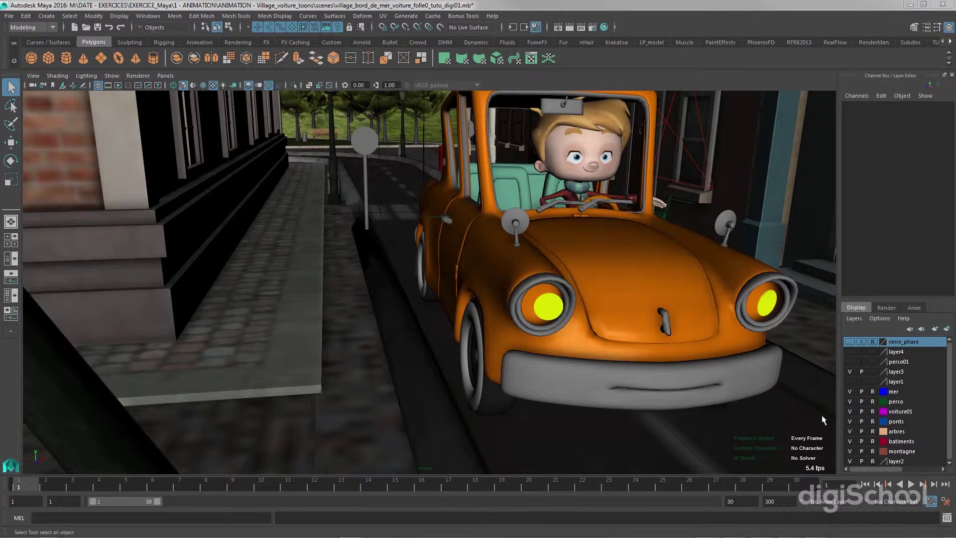
pyautogui.click(872, 400)
pyautogui.click(872, 410)
pyautogui.click(872, 421)
pyautogui.click(872, 431)
pyautogui.click(872, 431)
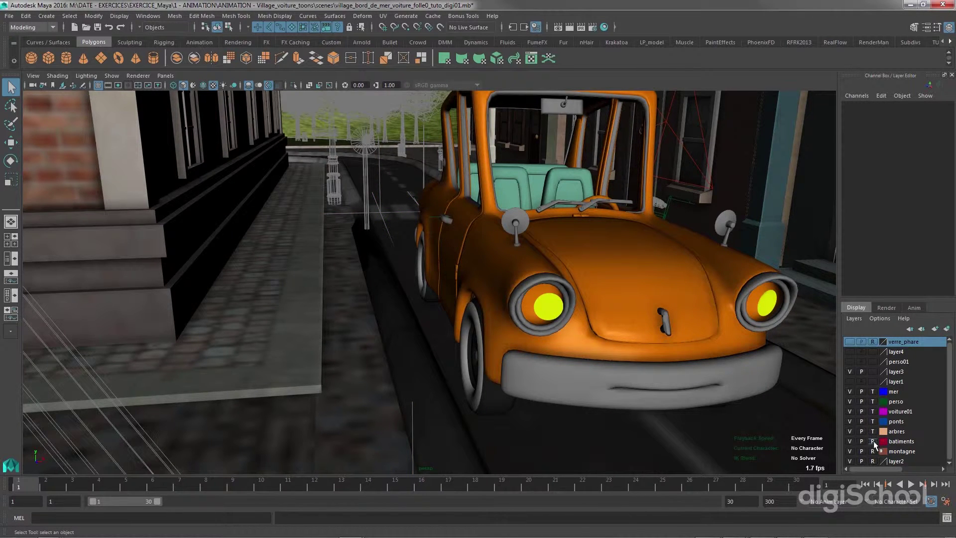
pyautogui.click(872, 440)
pyautogui.click(872, 450)
pyautogui.click(872, 460)
pyautogui.keyDown('alt'); pyautogui.moveTo(647, 349); pyautogui.dragTo(682, 357); pyautogui.keyUp('alt')
pyautogui.click(872, 401)
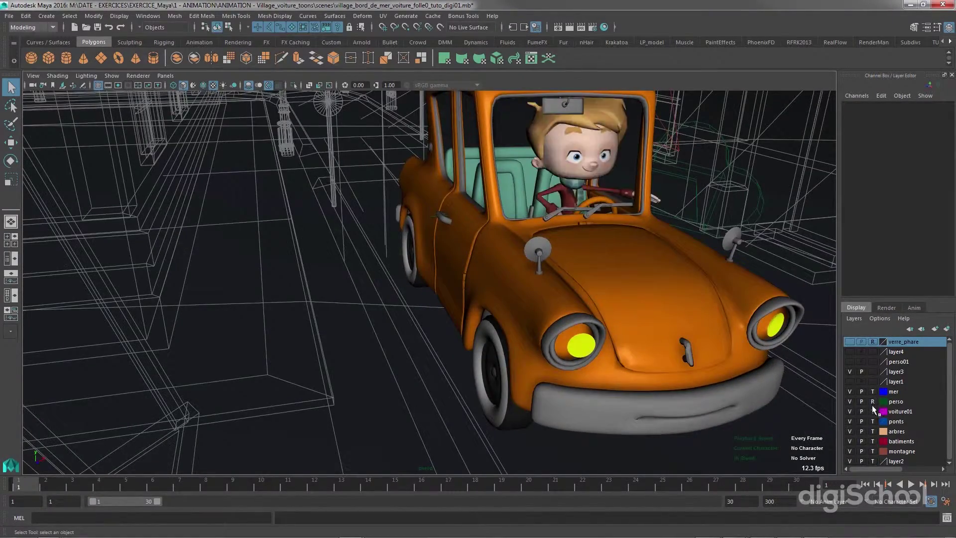
# Examine the car's position and the surrounding wireframe streets, bridges and buildings from above.
pyautogui.keyDown('alt'); pyautogui.moveTo(644, 315); pyautogui.dragTo(486, 320); pyautogui.keyUp('alt')
pyautogui.keyDown('alt'); pyautogui.moveTo(486, 320); pyautogui.dragTo(542, 326, button='middle'); pyautogui.keyUp('alt')
pyautogui.keyDown('alt'); pyautogui.moveTo(543, 326); pyautogui.dragTo(526, 306); pyautogui.keyUp('alt')
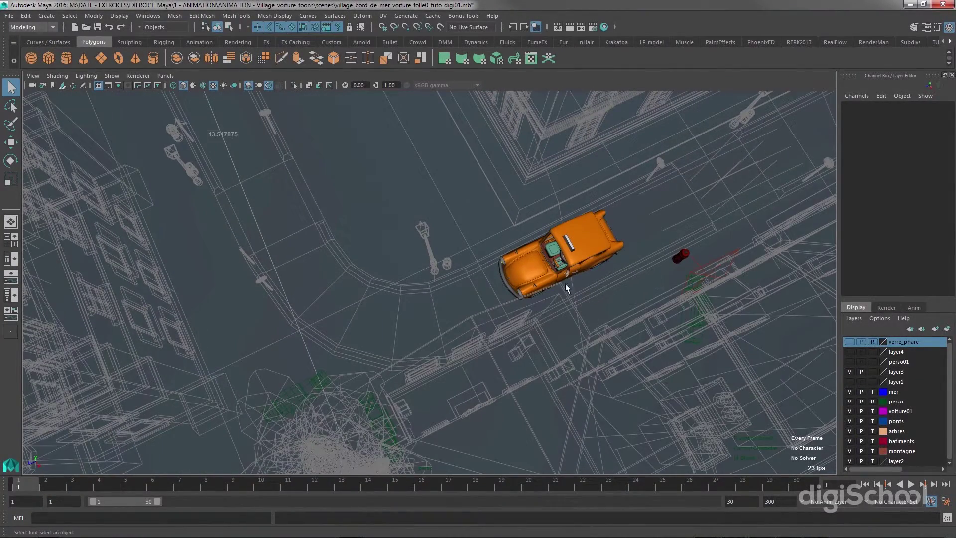
pyautogui.keyDown('alt'); pyautogui.moveTo(269, 192); pyautogui.dragTo(453, 259); pyautogui.keyUp('alt')
pyautogui.keyDown('alt'); pyautogui.moveTo(452, 259); pyautogui.dragTo(437, 207, button='right'); pyautogui.keyUp('alt')
pyautogui.keyDown('alt'); pyautogui.moveTo(437, 207); pyautogui.dragTo(459, 324, button='middle'); pyautogui.keyUp('alt')
pyautogui.keyDown('alt'); pyautogui.moveTo(376, 165); pyautogui.dragTo(342, 291, button='middle'); pyautogui.keyUp('alt')
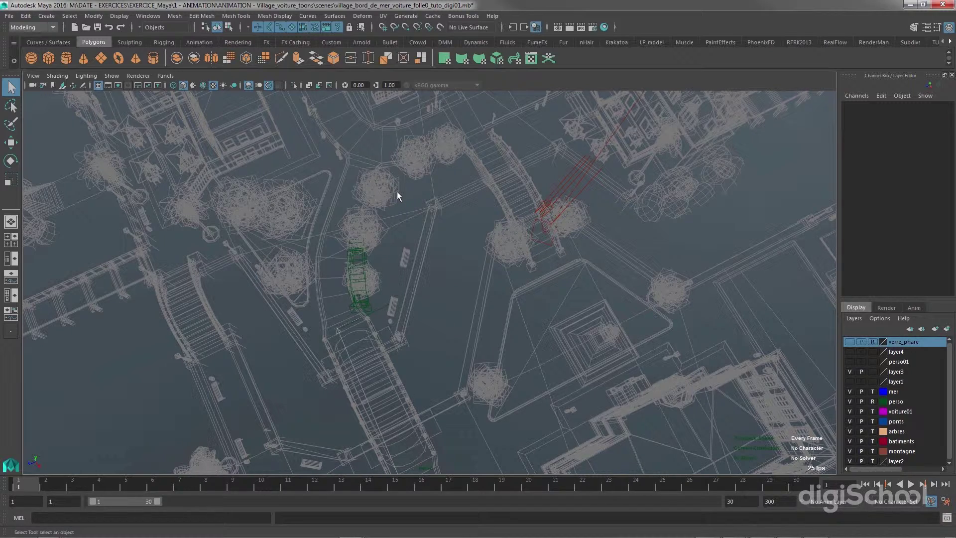
pyautogui.keyDown('alt'); pyautogui.moveTo(565, 320); pyautogui.dragTo(424, 283); pyautogui.keyUp('alt')
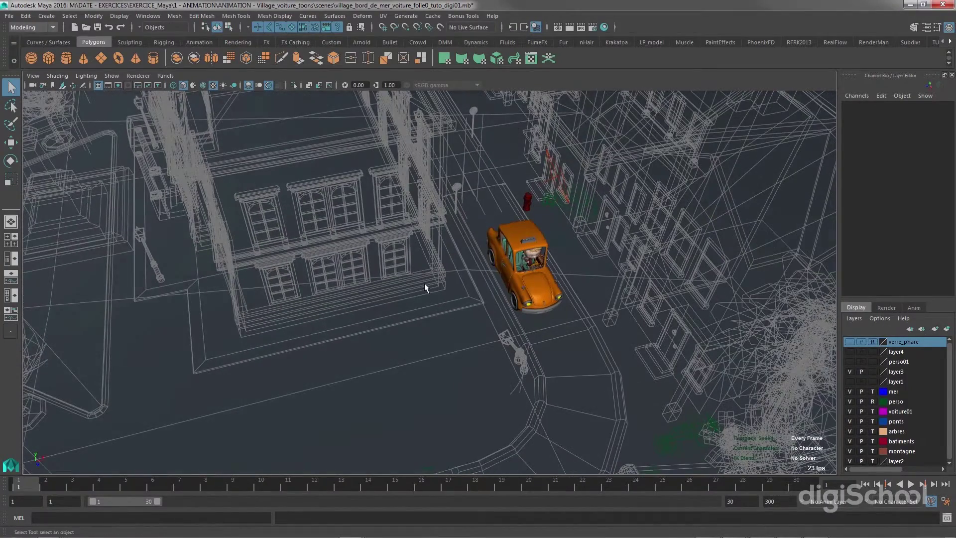
# Locate the car's parent group in the Outliner, select Voiture_deplacement and expand its hierarchy down to the children of voiture_rotation.
pyautogui.click(527, 287)
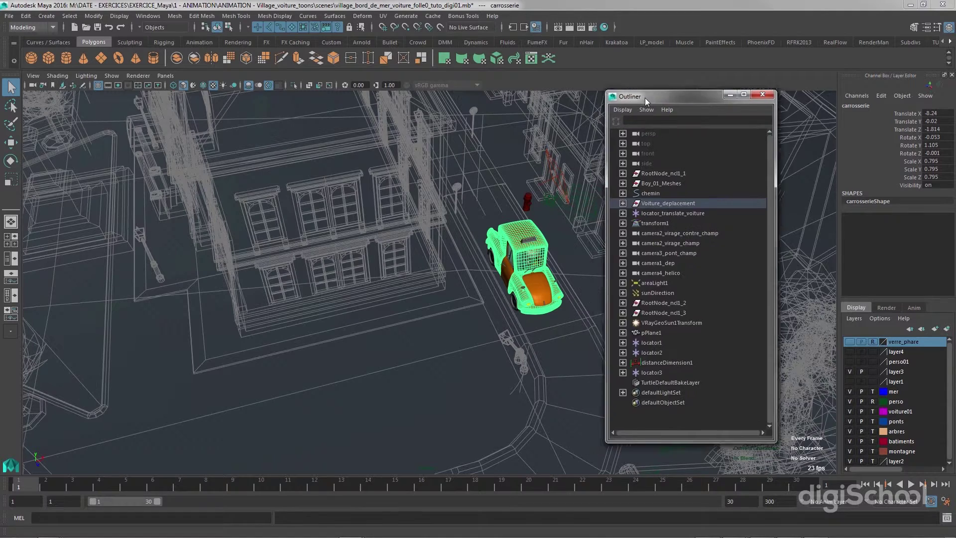
pyautogui.moveTo(644, 98); pyautogui.dragTo(681, 74)
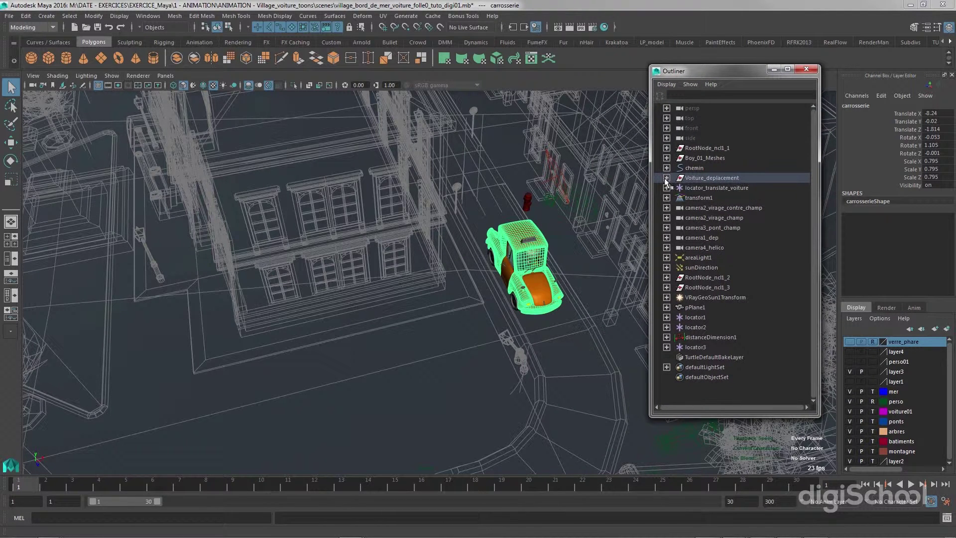
pyautogui.click(696, 181)
pyautogui.click(667, 177)
pyautogui.click(676, 188)
pyautogui.click(687, 198)
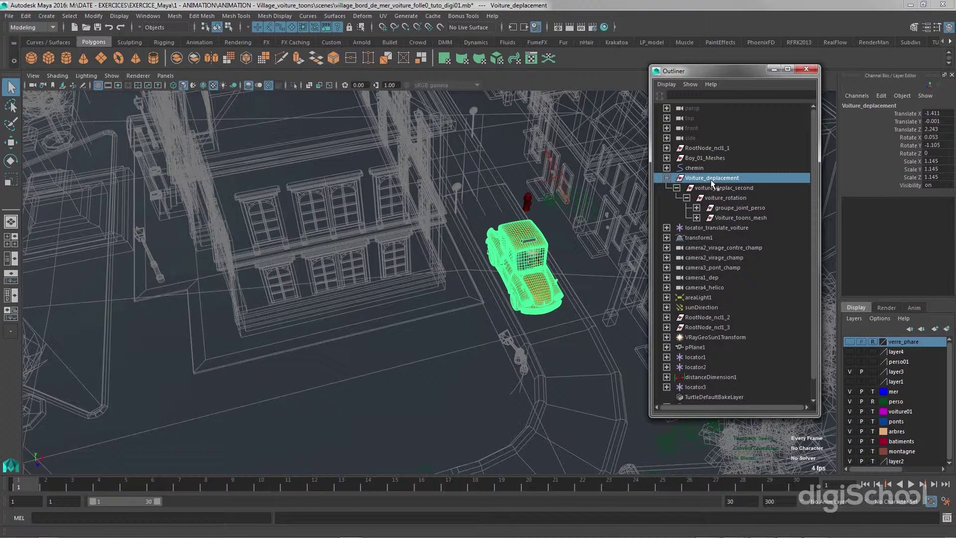
# Highlight the X, Y and Z translation channels of Voiture_deplacement and move the car backwards along its Z axis to about -0.385.
pyautogui.moveTo(907, 111); pyautogui.dragTo(908, 129)
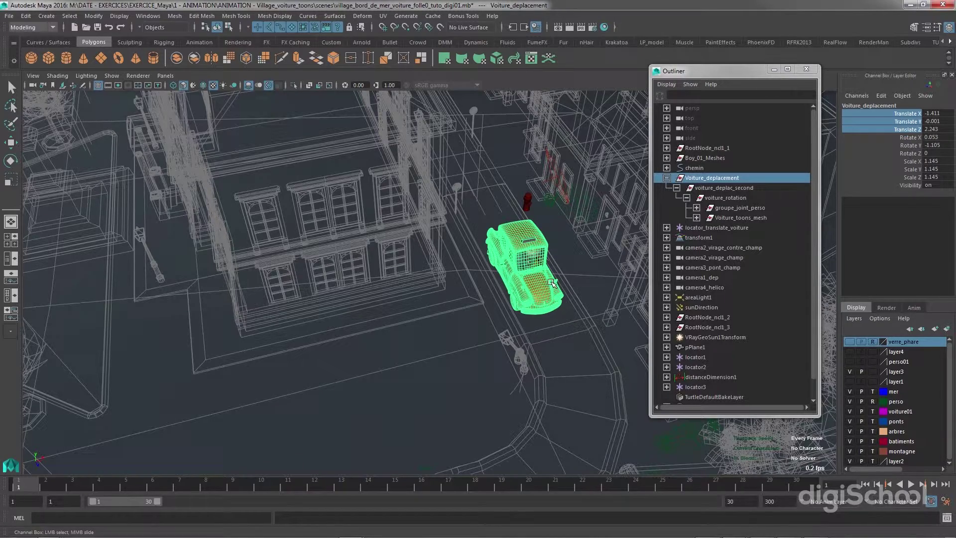
pyautogui.press('w')
pyautogui.keyDown('alt'); pyautogui.moveTo(554, 299); pyautogui.dragTo(598, 287); pyautogui.keyUp('alt')
pyautogui.keyDown('alt'); pyautogui.moveTo(597, 287); pyautogui.dragTo(448, 305, button='middle'); pyautogui.keyUp('alt')
pyautogui.keyDown('alt'); pyautogui.moveTo(448, 305); pyautogui.dragTo(467, 309); pyautogui.keyUp('alt')
pyautogui.keyDown('alt'); pyautogui.moveTo(467, 309); pyautogui.dragTo(420, 307, button='middle'); pyautogui.keyUp('alt')
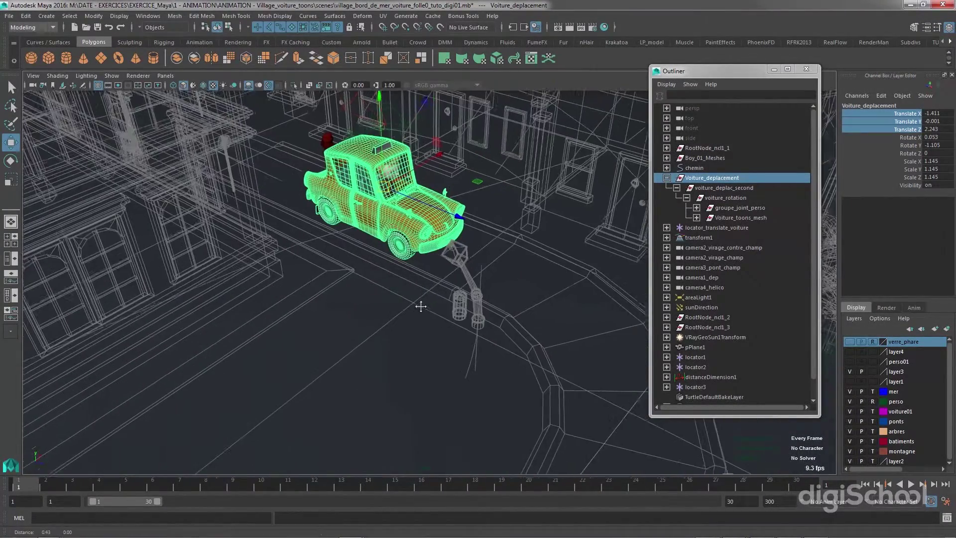
pyautogui.keyDown('alt'); pyautogui.moveTo(420, 306); pyautogui.dragTo(432, 297); pyautogui.keyUp('alt')
pyautogui.moveTo(650, 171); pyautogui.dragTo(670, 174)
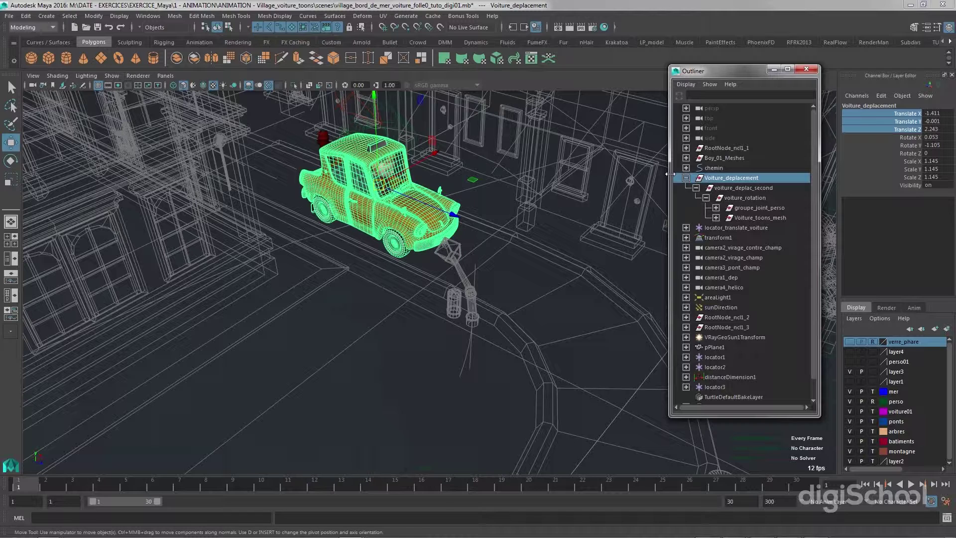
pyautogui.keyDown('alt'); pyautogui.moveTo(509, 234); pyautogui.dragTo(517, 306); pyautogui.keyUp('alt')
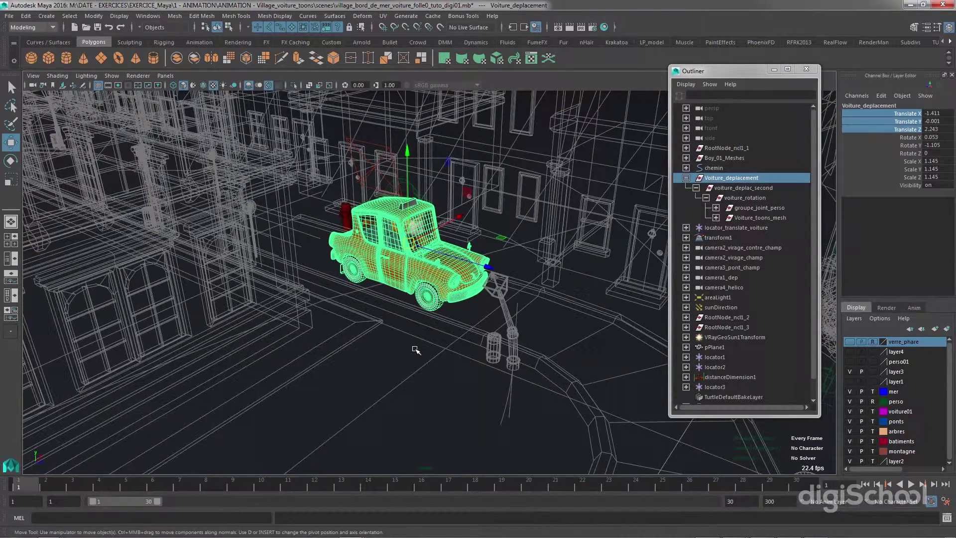
pyautogui.moveTo(482, 267); pyautogui.dragTo(284, 279)
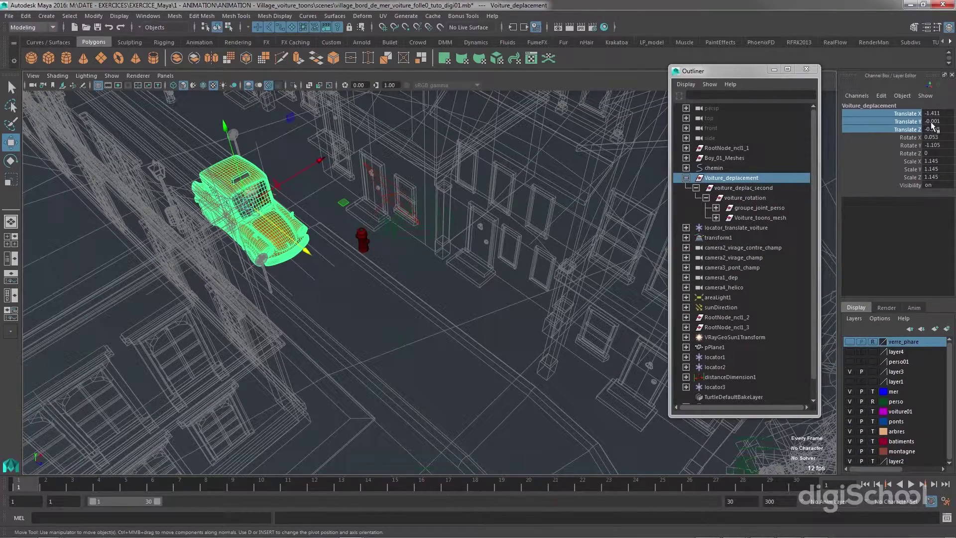
# Reselect the Voiture_deplacement group and set its Translate Z and Translate Y to 0.
pyautogui.click(339, 273)
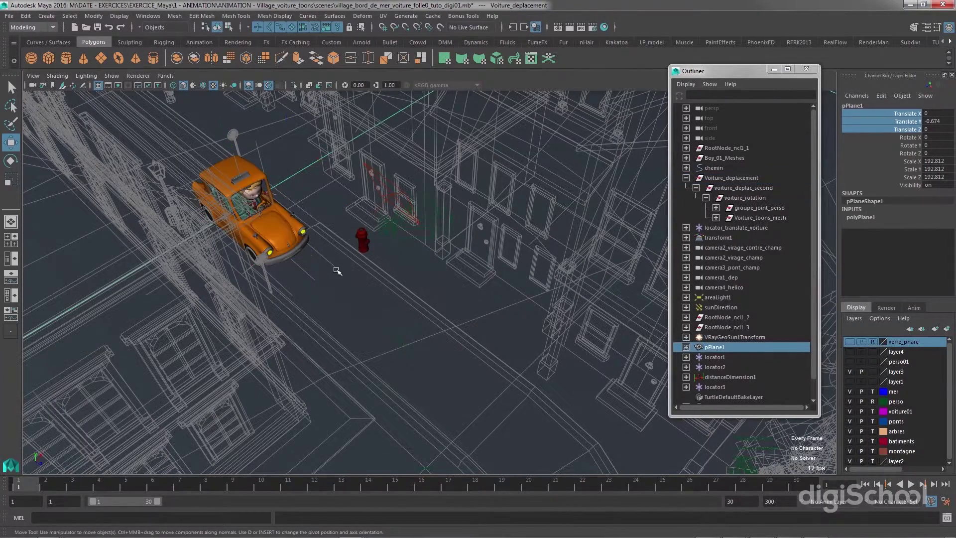
pyautogui.click(279, 223)
pyautogui.click(717, 178)
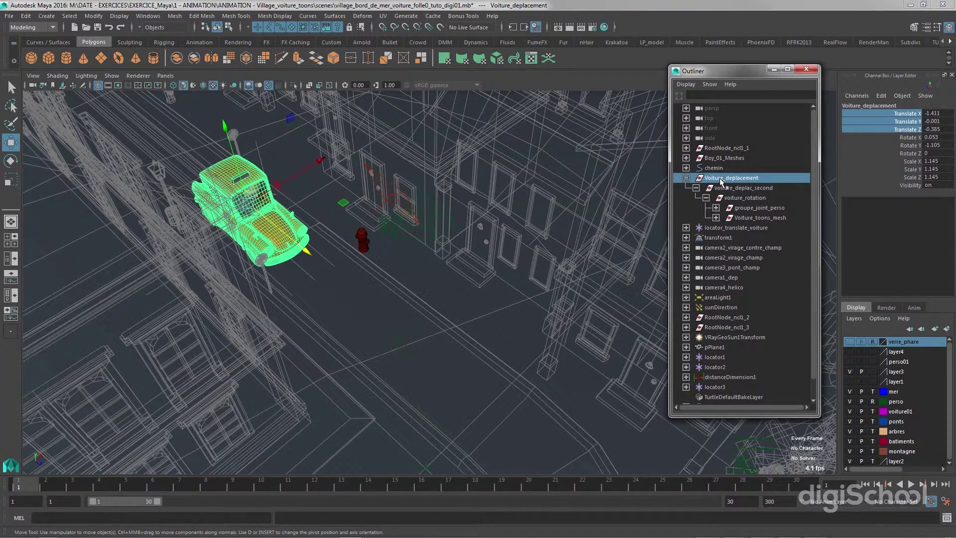
pyautogui.click(935, 129)
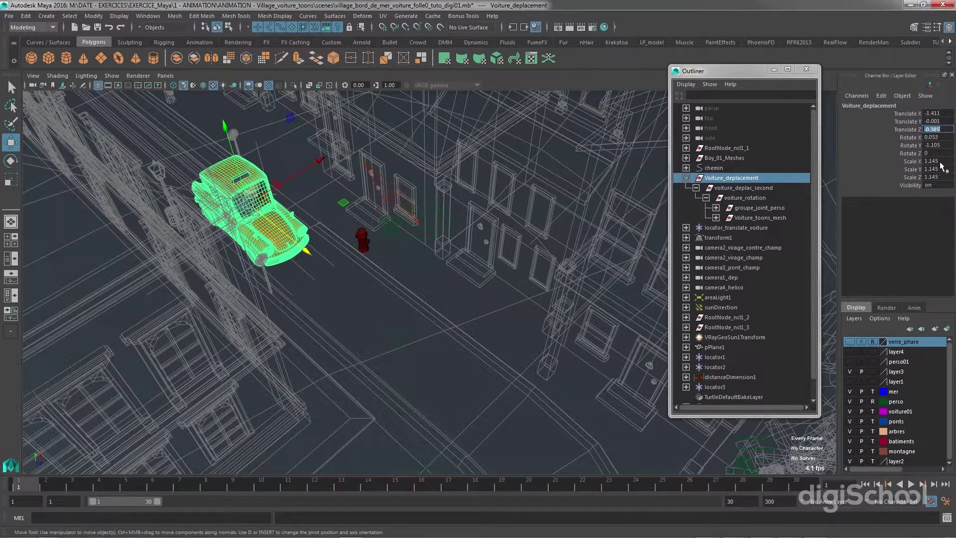
pyautogui.write('0')
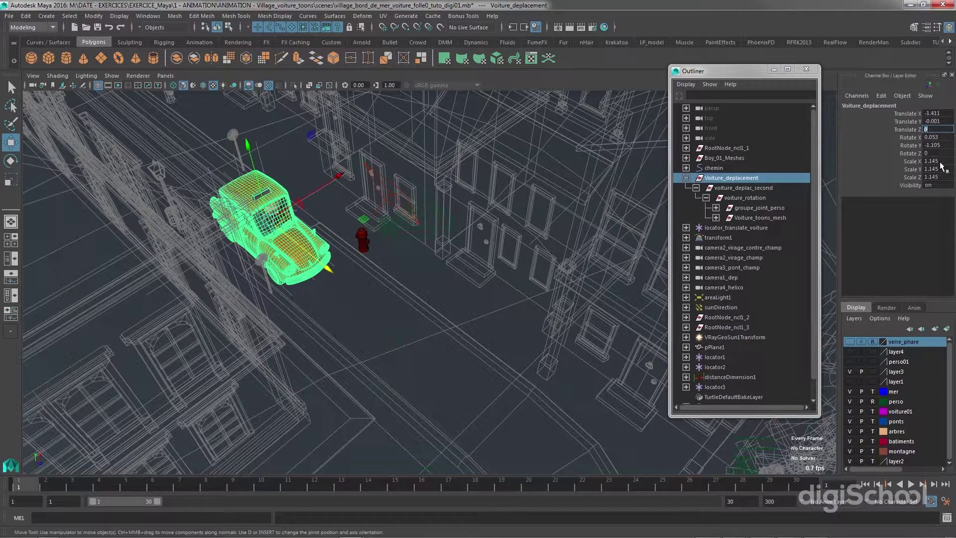
pyautogui.click(907, 130)
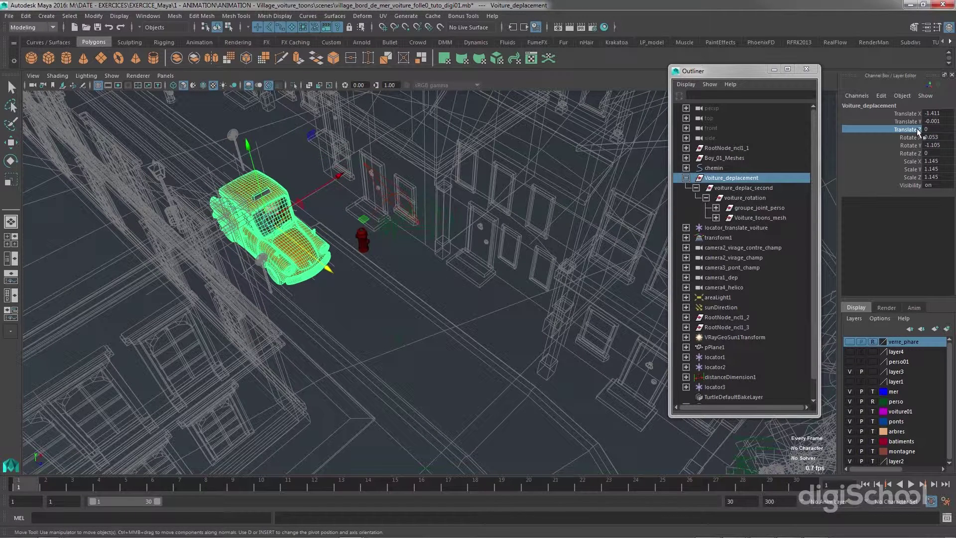
pyautogui.click(932, 122)
pyautogui.write('0')
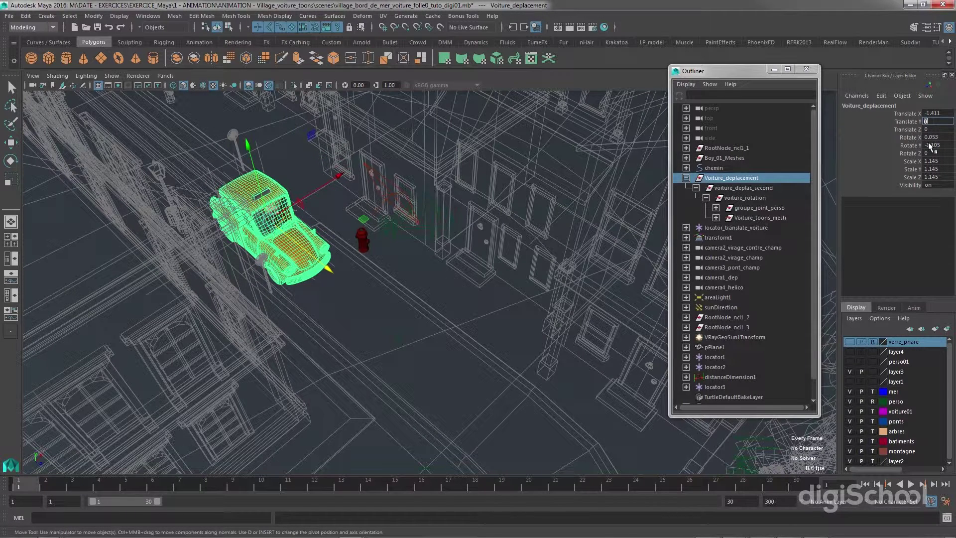
# Try setting the Translate X of Voiture_deplacement to 0 and undo that change.
pyautogui.click(934, 113)
pyautogui.write('0')
pyautogui.press('Return')
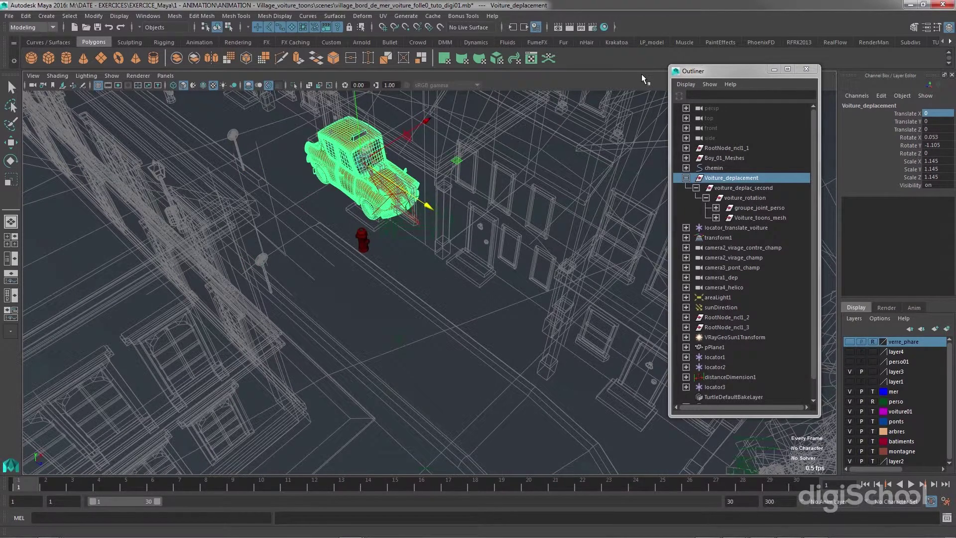
pyautogui.hotkey('ctrl', 'z')
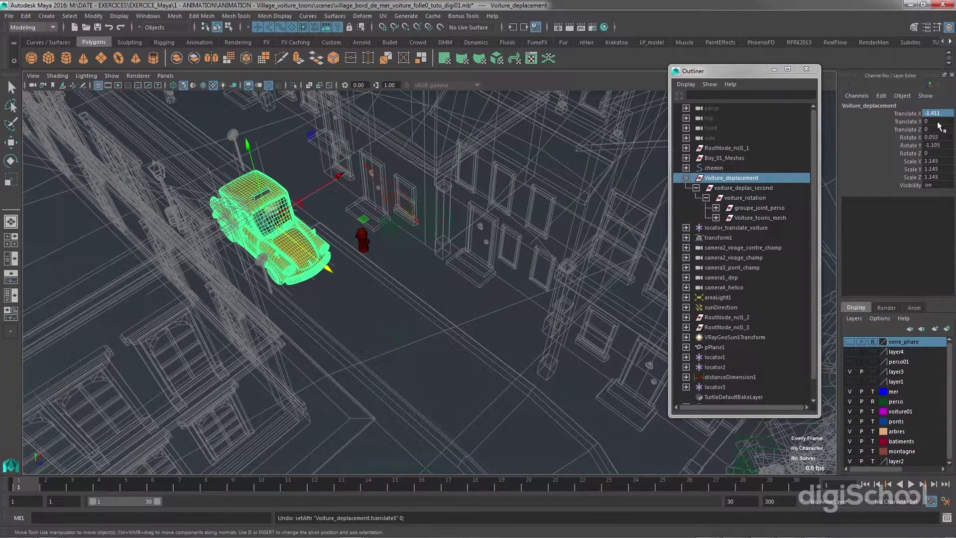
# Preview the timeline by playing and scrubbing it up to frame 30, and return to frame 1.
pyautogui.keyDown('alt'); pyautogui.moveTo(359, 323); pyautogui.dragTo(353, 260); pyautogui.keyUp('alt')
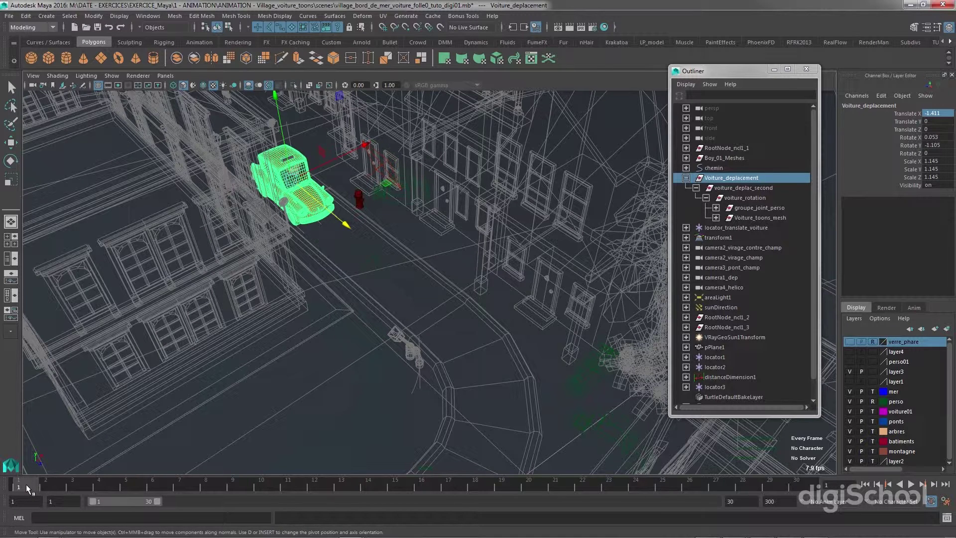
pyautogui.hotkey('alt', 'v')
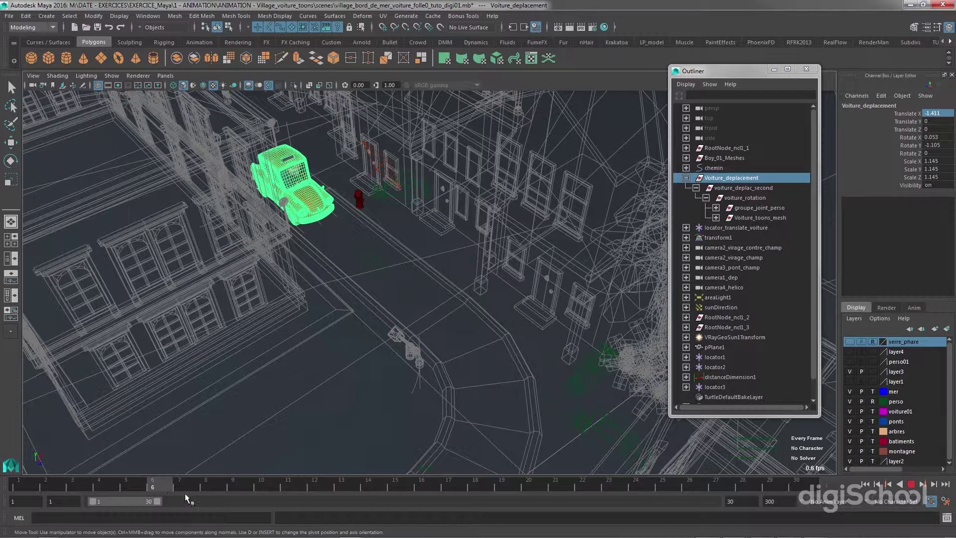
pyautogui.moveTo(132, 483); pyautogui.dragTo(28, 488)
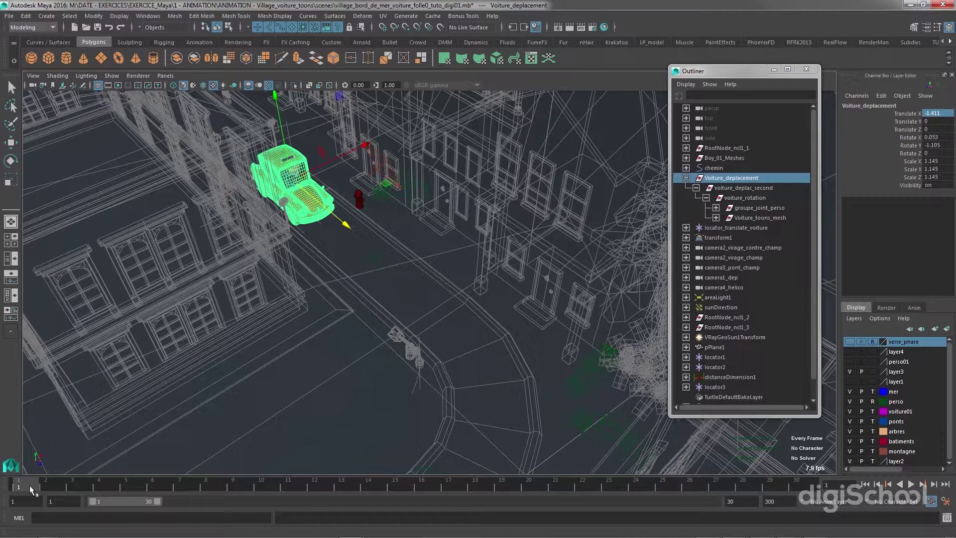
pyautogui.hotkey('alt', 'v')
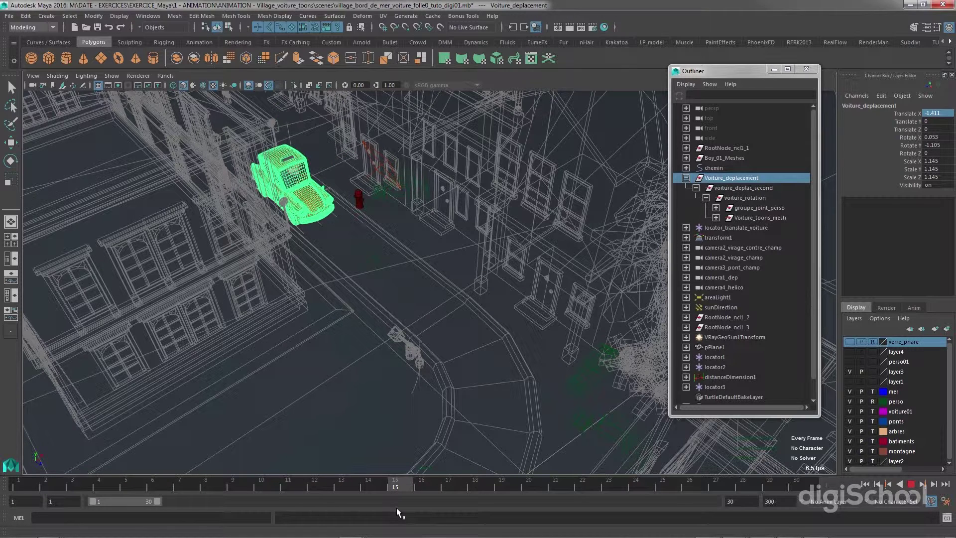
pyautogui.moveTo(359, 487); pyautogui.dragTo(20, 487)
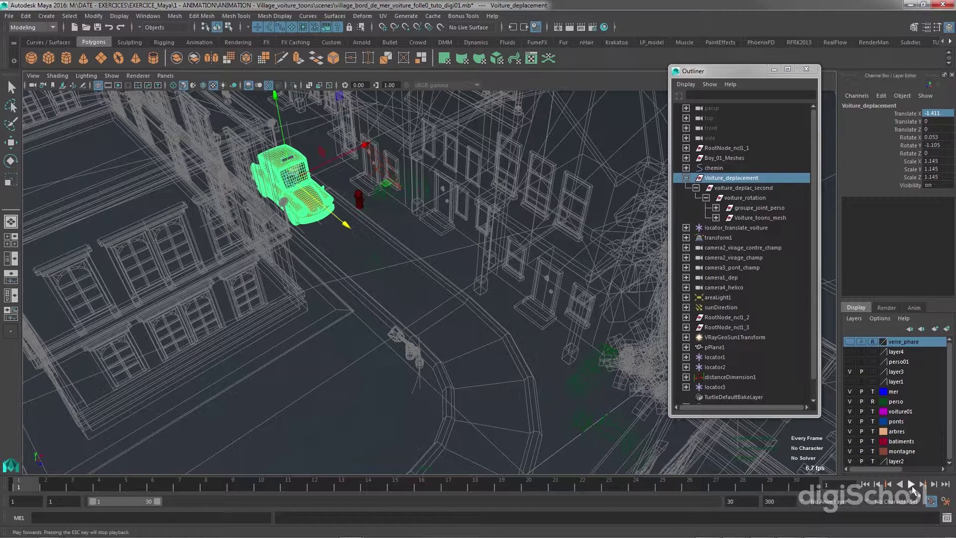
pyautogui.click(910, 483)
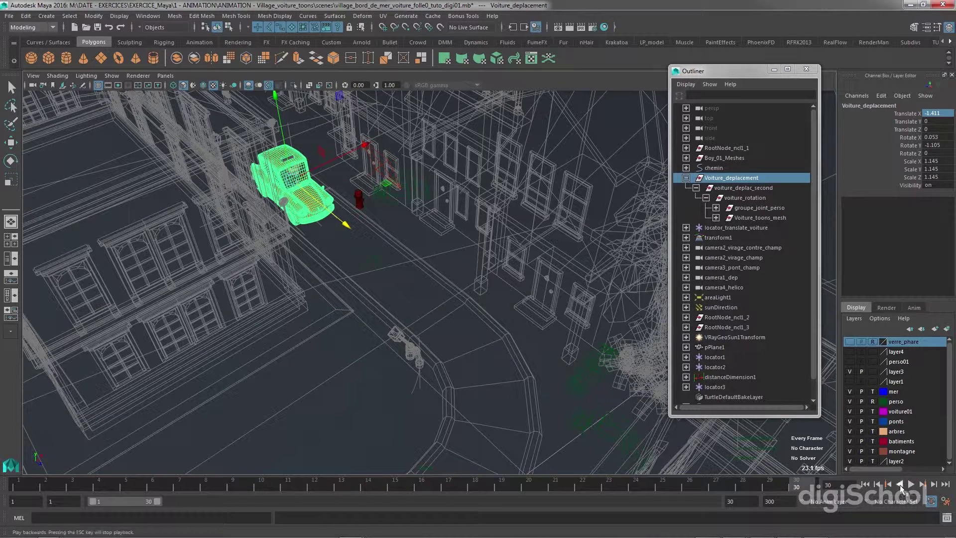
pyautogui.click(865, 484)
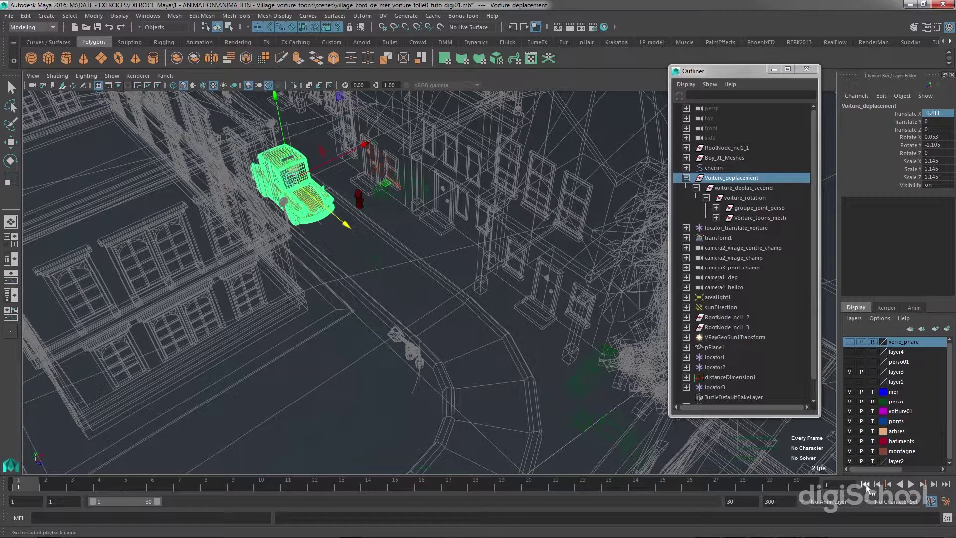
# Set the time slider playback speed to Real-time [24 fps] in the preferences and save them.
pyautogui.click(945, 502)
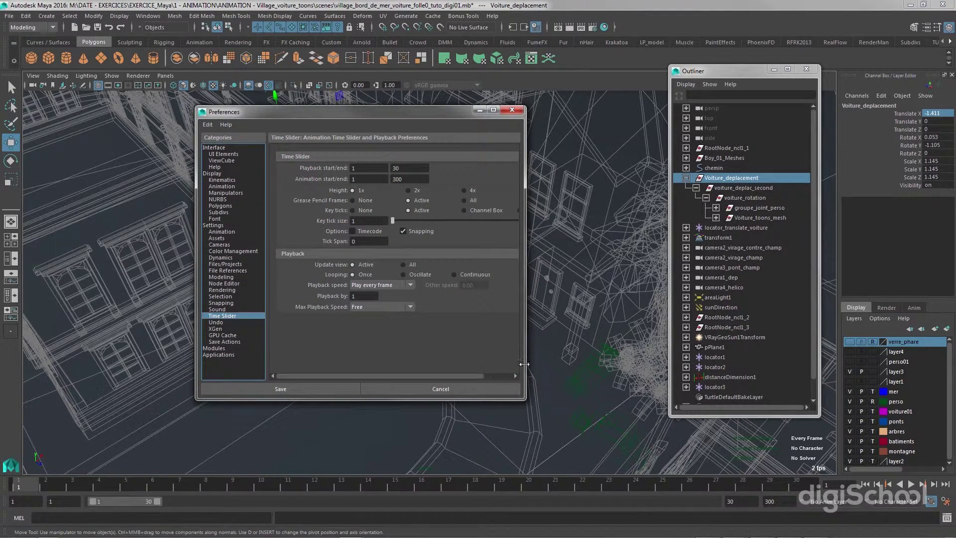
pyautogui.moveTo(306, 119); pyautogui.dragTo(350, 117)
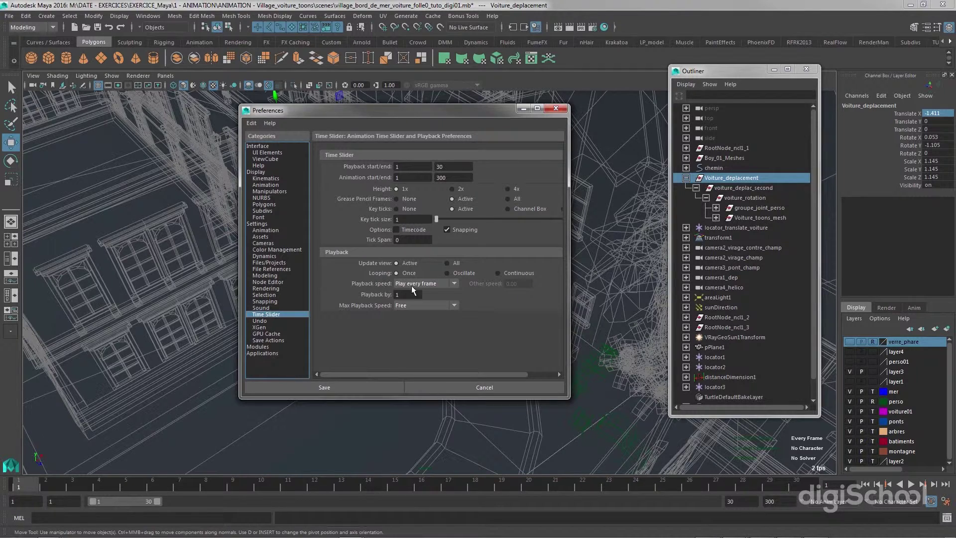
pyautogui.click(401, 296)
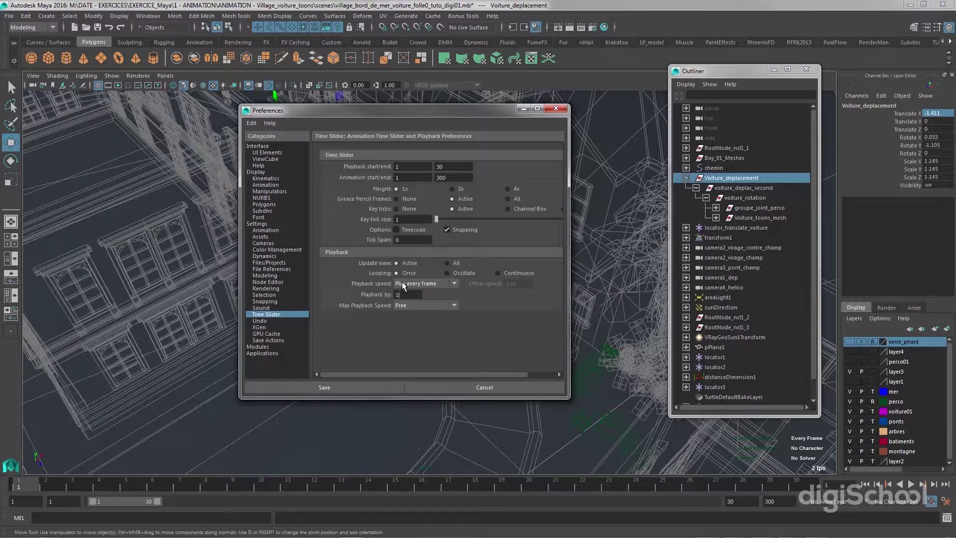
pyautogui.click(402, 283)
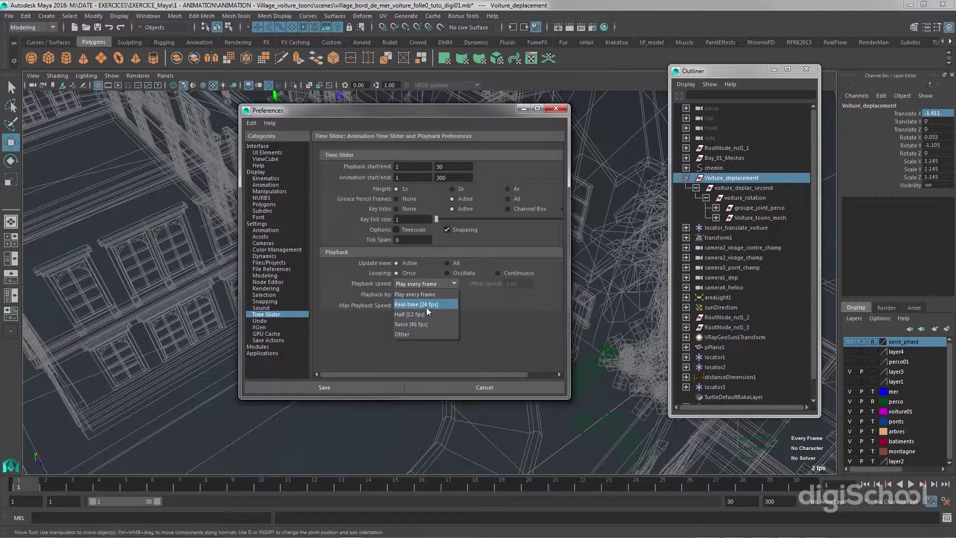
pyautogui.click(426, 304)
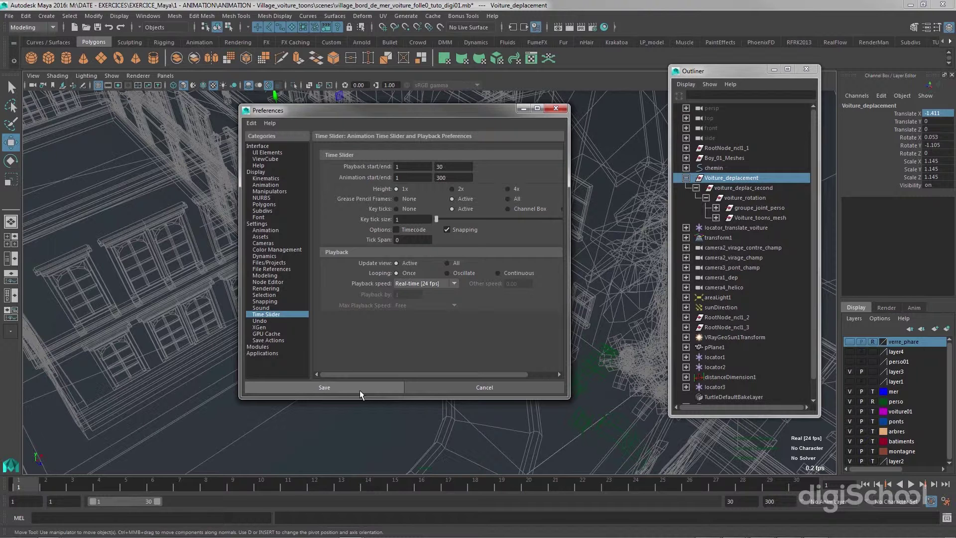
pyautogui.click(358, 389)
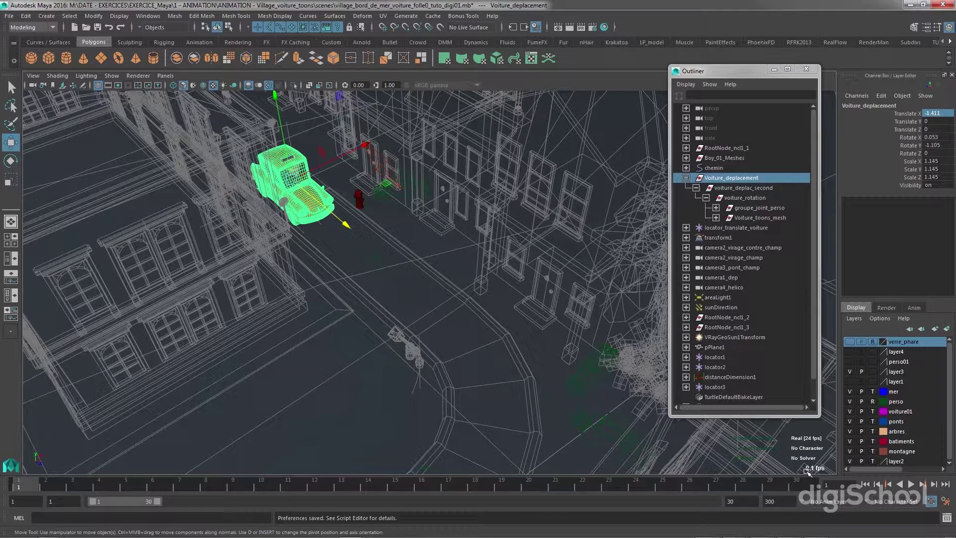
# Play and scrub the 30-frame timeline to check the real-time playback, and return to frame 1.
pyautogui.click(910, 483)
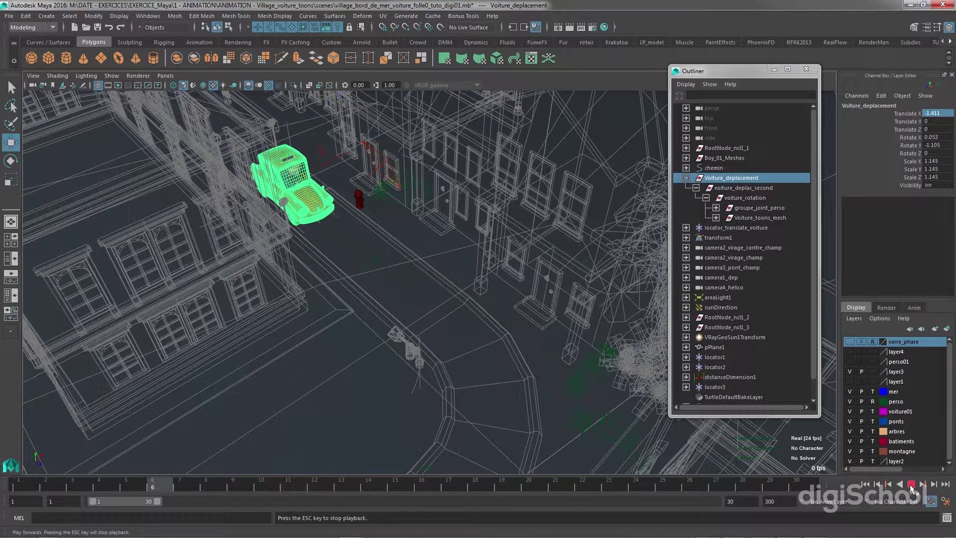
pyautogui.click(910, 484)
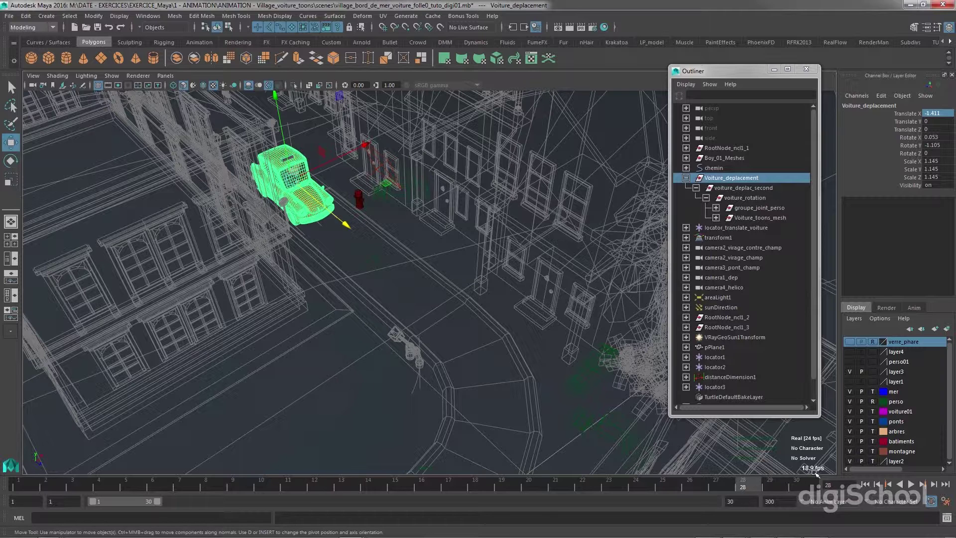
pyautogui.moveTo(745, 486); pyautogui.dragTo(22, 483)
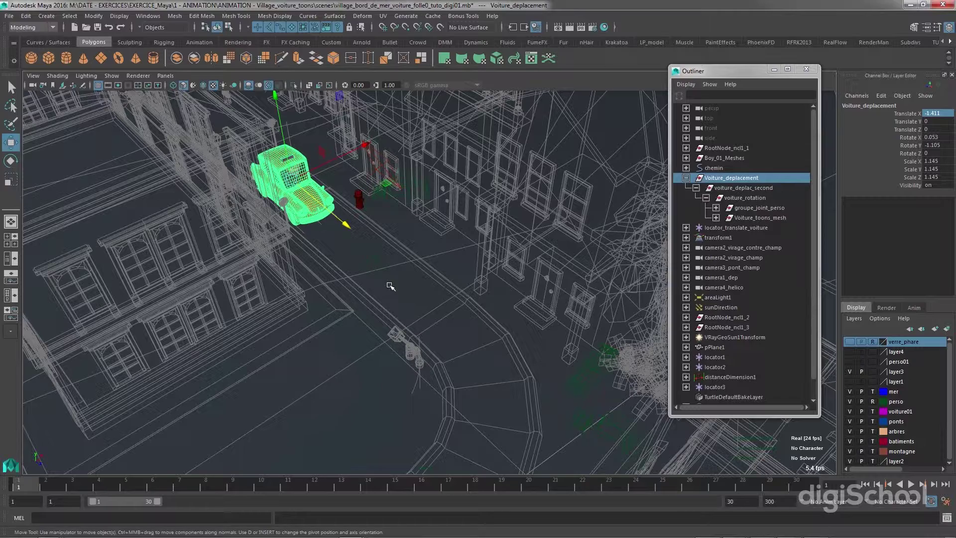
pyautogui.moveTo(387, 282)
pyautogui.keyDown('alt'); pyautogui.mouseDown()
pyautogui.moveTo(379, 273)
pyautogui.moveTo(391, 278)
pyautogui.mouseUp(); pyautogui.keyUp('alt')
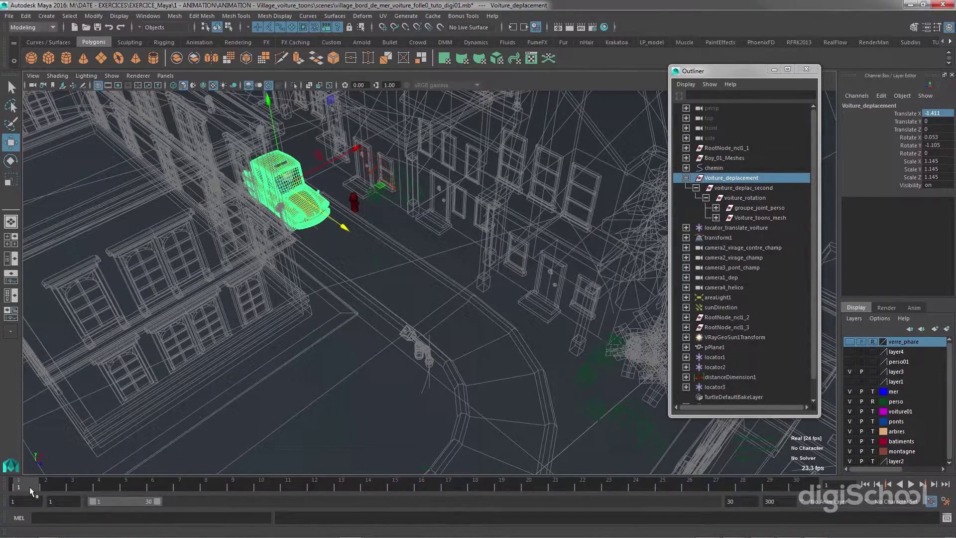
pyautogui.hotkey('alt', 'v')
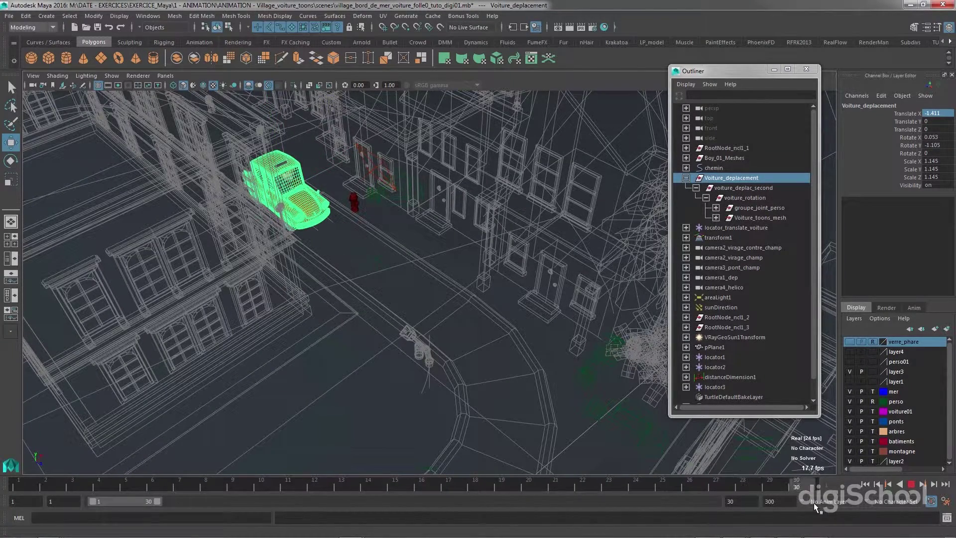
pyautogui.hotkey('alt', 'v')
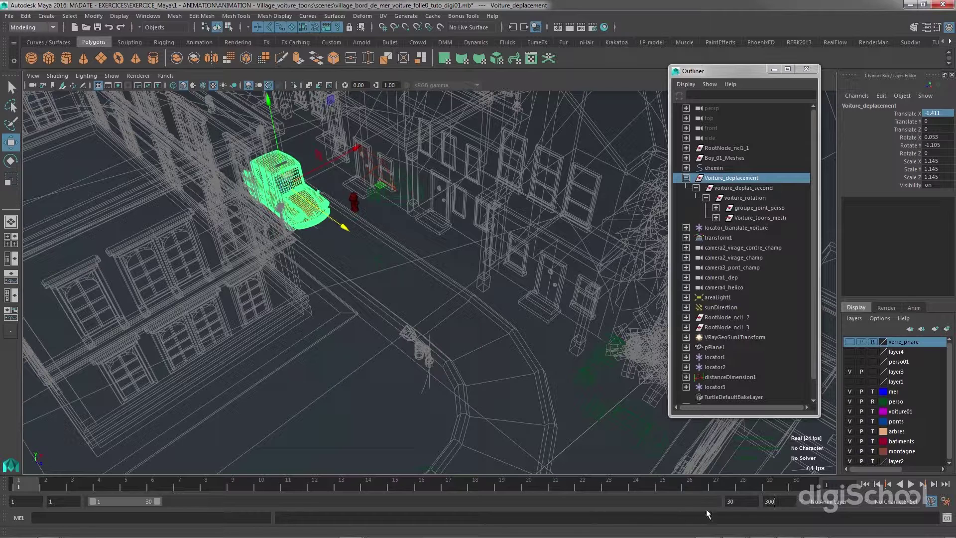
# Set the end of the animation range to 240 and the end of the playback range to 48.
pyautogui.moveTo(779, 501); pyautogui.dragTo(759, 503)
pyautogui.press('Return')
pyautogui.hotkey('shift', 'Tab')
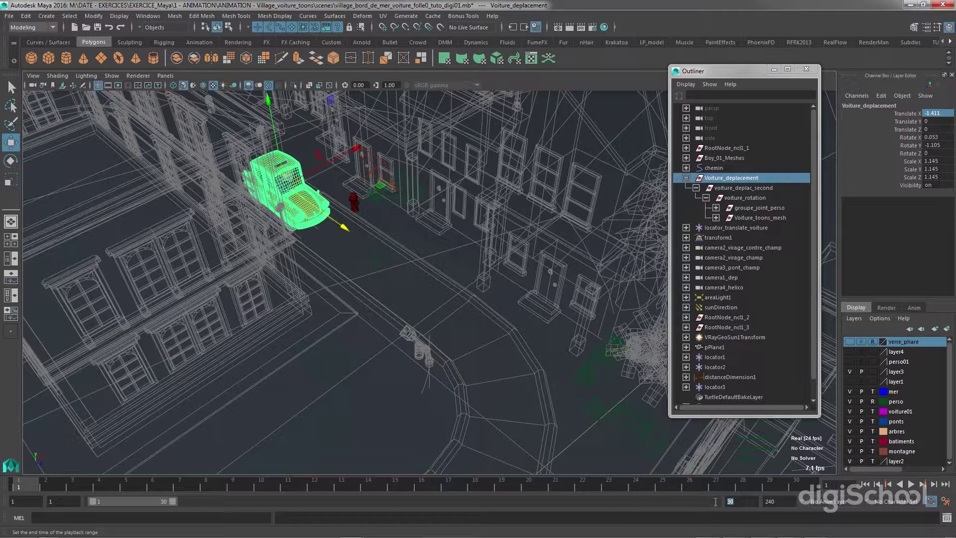
pyautogui.write('50')
pyautogui.press('Return')
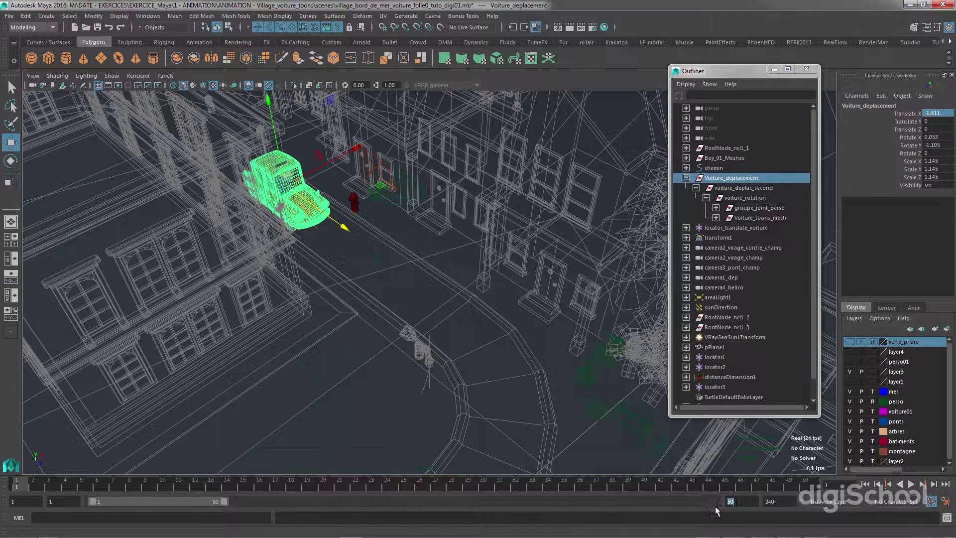
pyautogui.click(706, 499)
pyautogui.write('48')
pyautogui.press('Return')
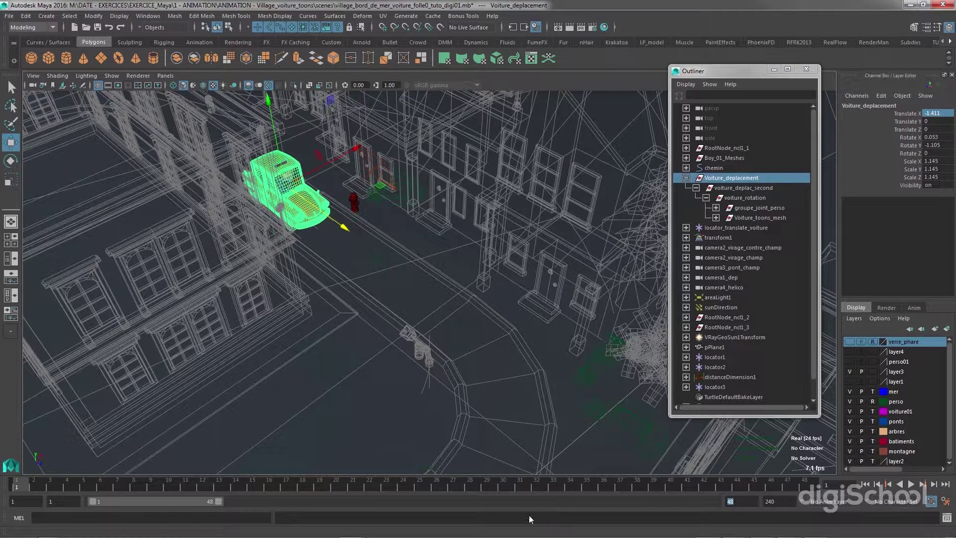
# Try stretching the playback range to frame 66 with the range slider and restore its end to 48.
pyautogui.click(21, 487)
pyautogui.moveTo(26, 488)
pyautogui.mouseDown()
pyautogui.moveTo(33, 487)
pyautogui.moveTo(17, 487)
pyautogui.mouseUp()
pyautogui.moveTo(127, 500)
pyautogui.mouseDown()
pyautogui.moveTo(328, 503)
pyautogui.moveTo(116, 505)
pyautogui.mouseUp()
pyautogui.moveTo(222, 502); pyautogui.dragTo(265, 502)
pyautogui.moveTo(91, 501); pyautogui.dragTo(40, 503)
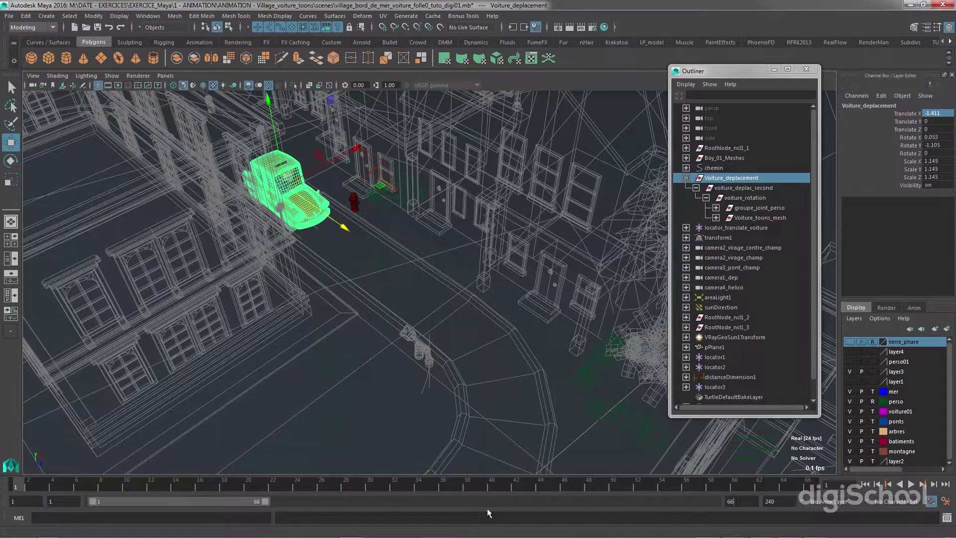
pyautogui.doubleClick(749, 503)
pyautogui.write('48')
pyautogui.press('Return')
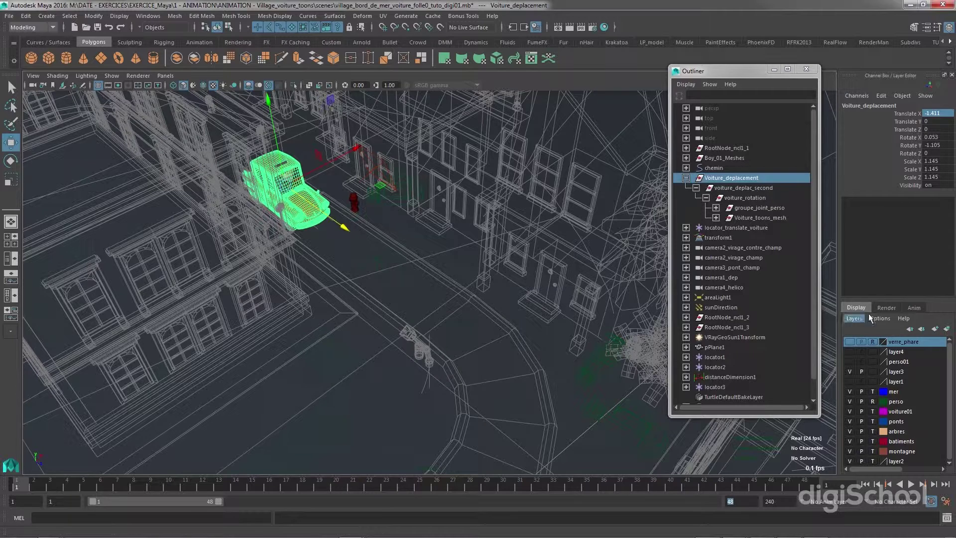
# Select the Translate X, Y and Z channels of Voiture_deplacement and set a key on them at frame 1.
pyautogui.click(909, 113)
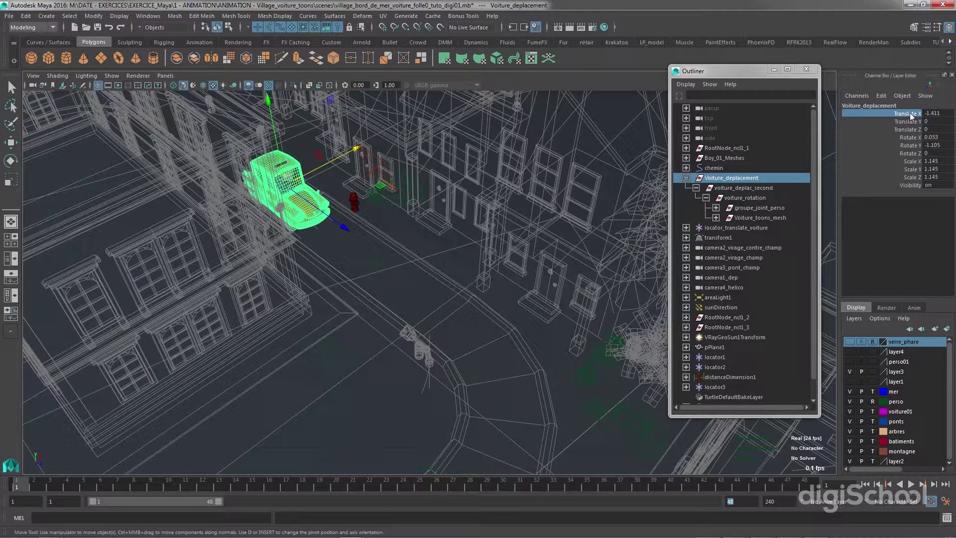
pyautogui.moveTo(912, 116); pyautogui.dragTo(911, 131)
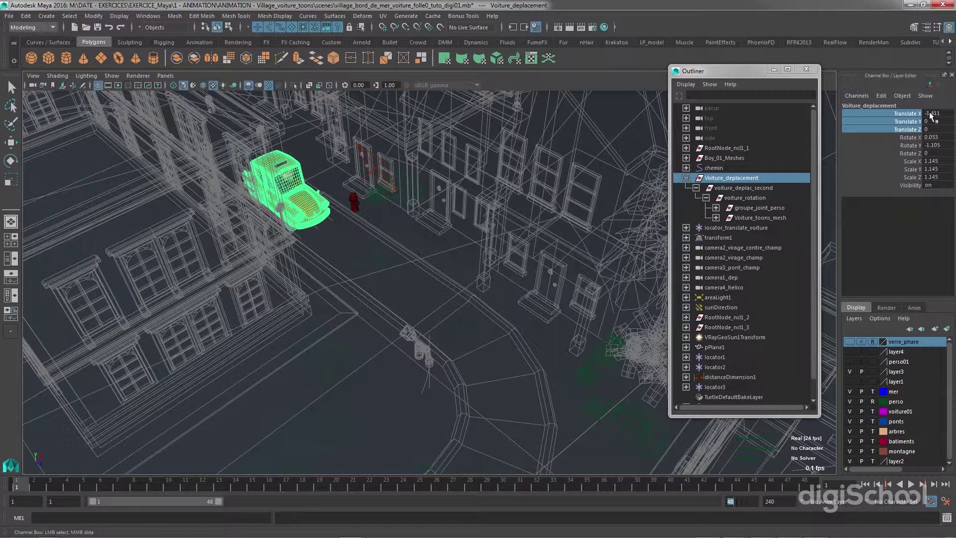
pyautogui.moveTo(929, 113); pyautogui.dragTo(929, 129)
pyautogui.click(927, 129)
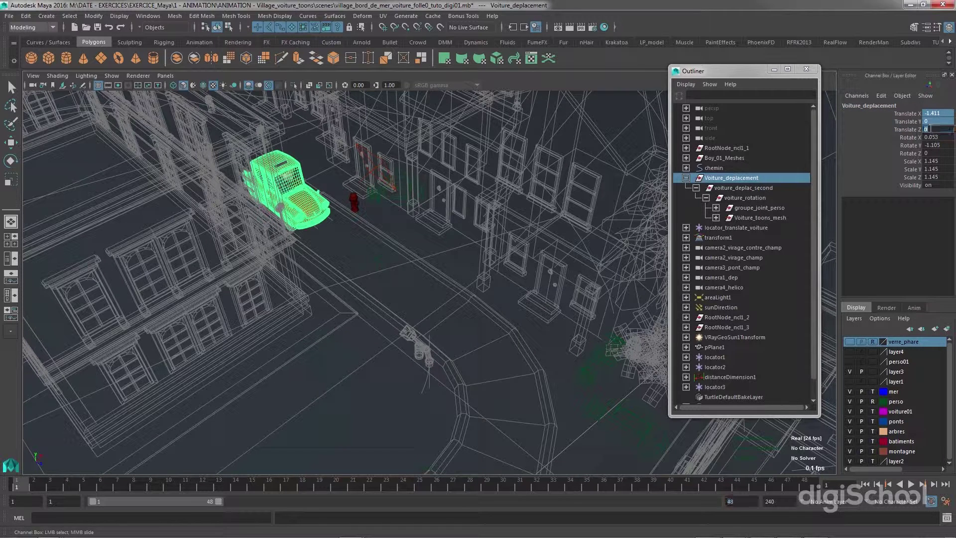
pyautogui.rightClick(932, 126)
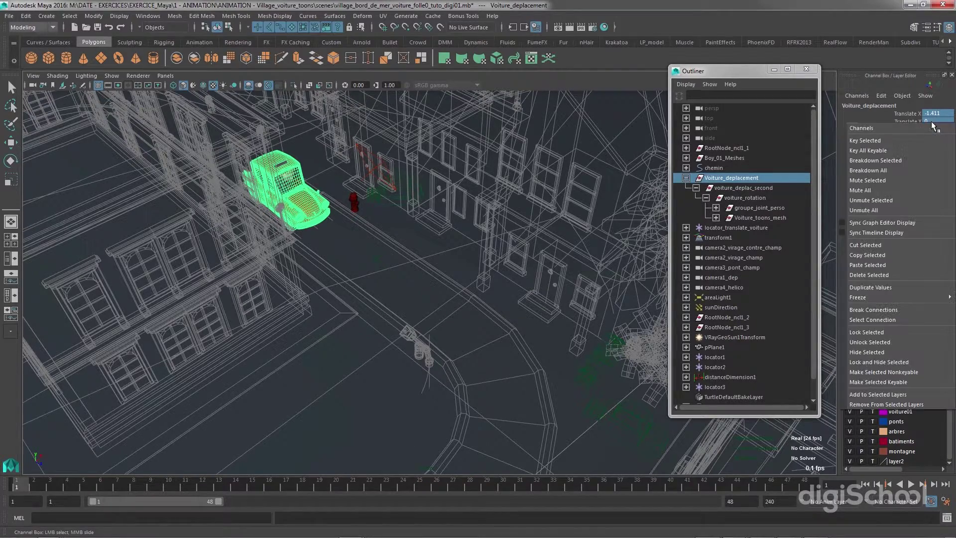
pyautogui.click(869, 141)
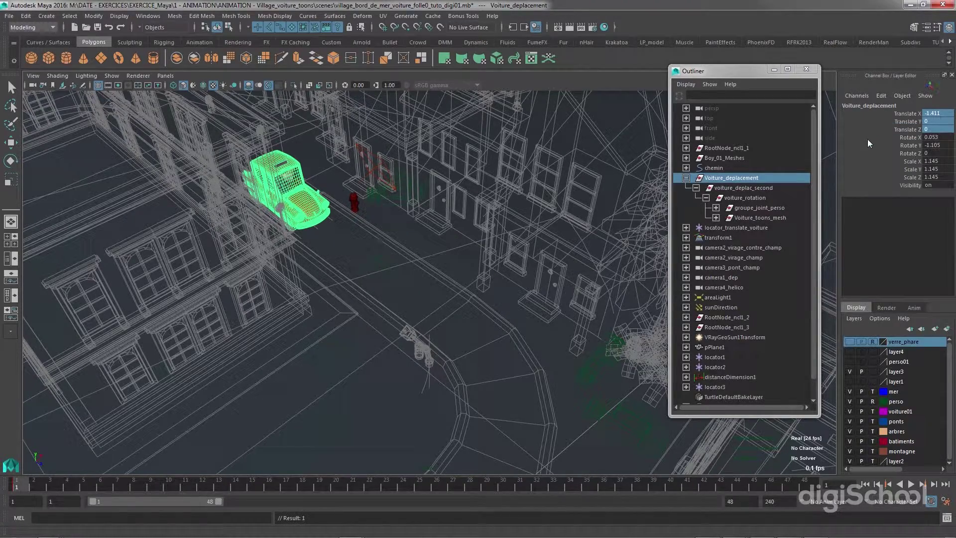
pyautogui.click(867, 138)
pyautogui.press('e')
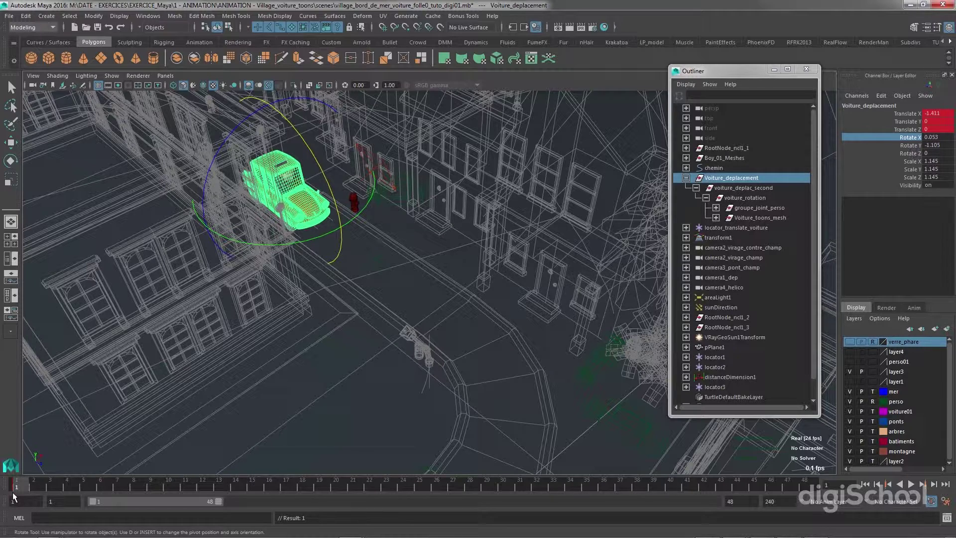
# Go to frame 24 and move the car forward along its Z axis to a Translate Z of about 3.458.
pyautogui.moveTo(14, 496); pyautogui.dragTo(118, 494)
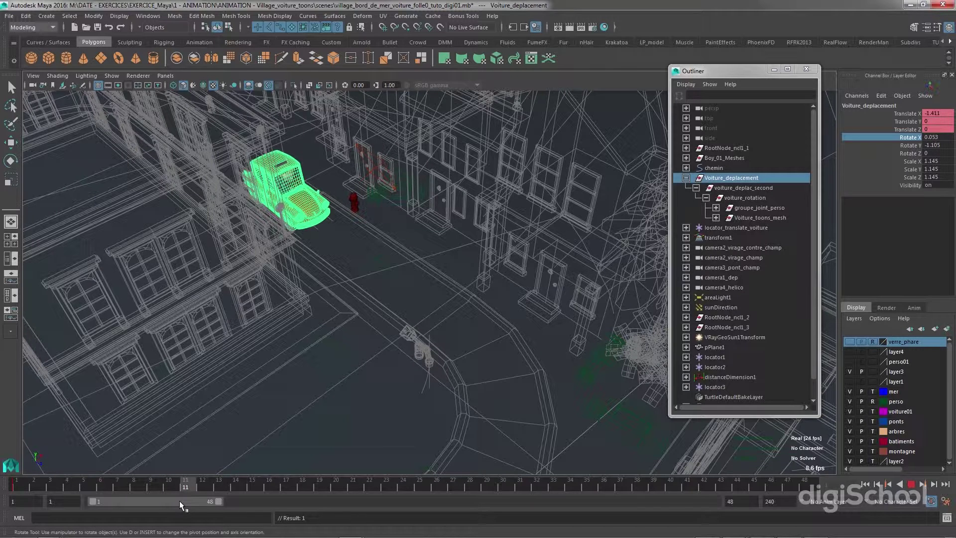
pyautogui.moveTo(198, 501)
pyautogui.mouseDown()
pyautogui.moveTo(430, 518)
pyautogui.moveTo(406, 519)
pyautogui.mouseUp()
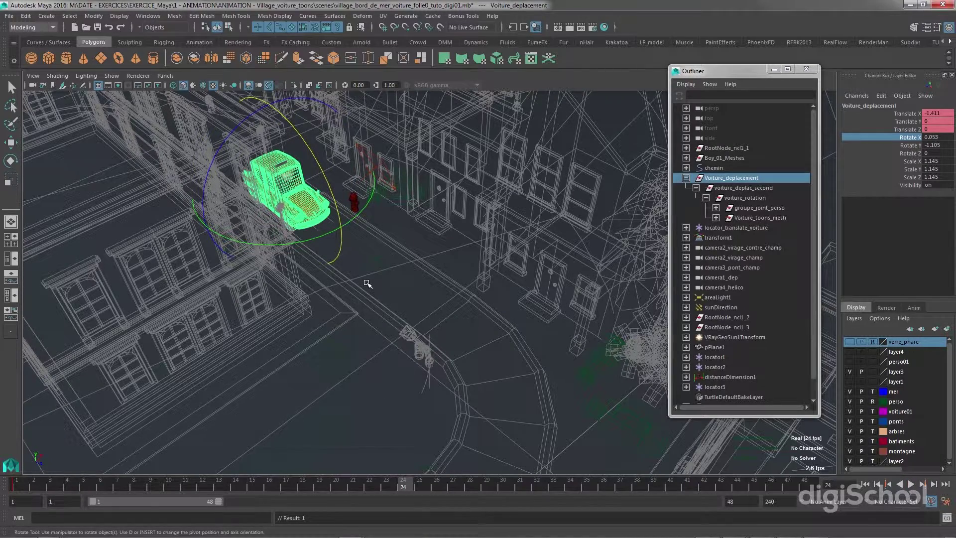
pyautogui.press('w')
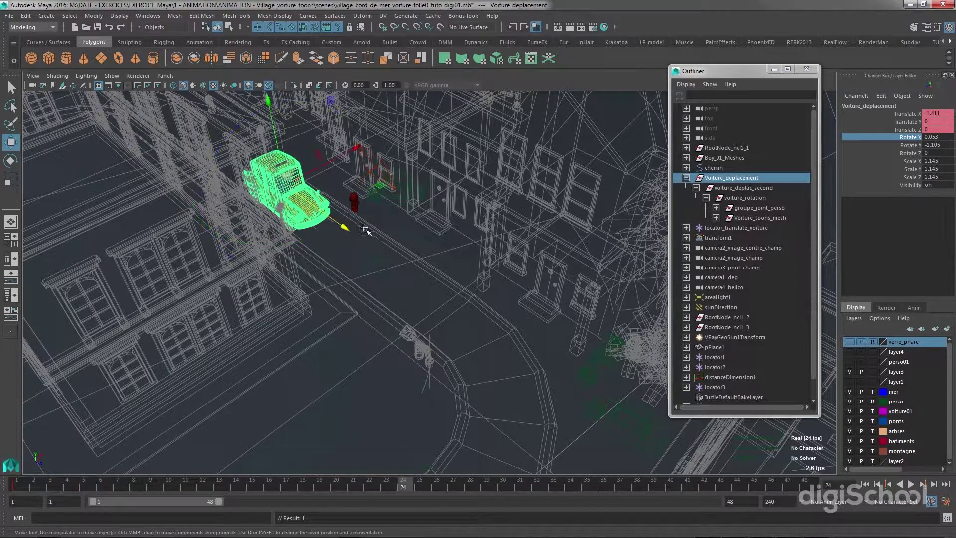
pyautogui.moveTo(346, 228); pyautogui.dragTo(531, 380)
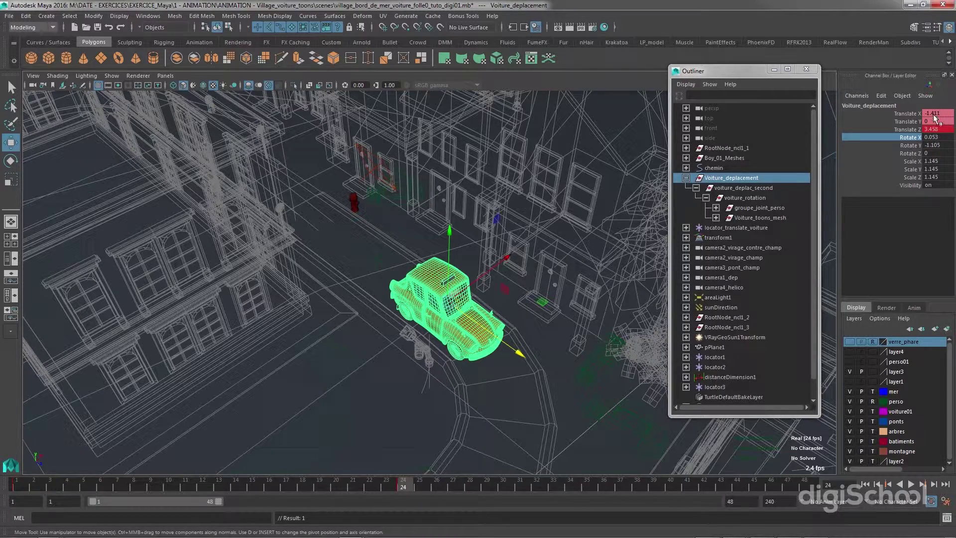
# Turn off automatic keyframing and key the Translate X, Y and Z channels of Voiture_deplacement at frame 24.
pyautogui.rightClick(932, 115)
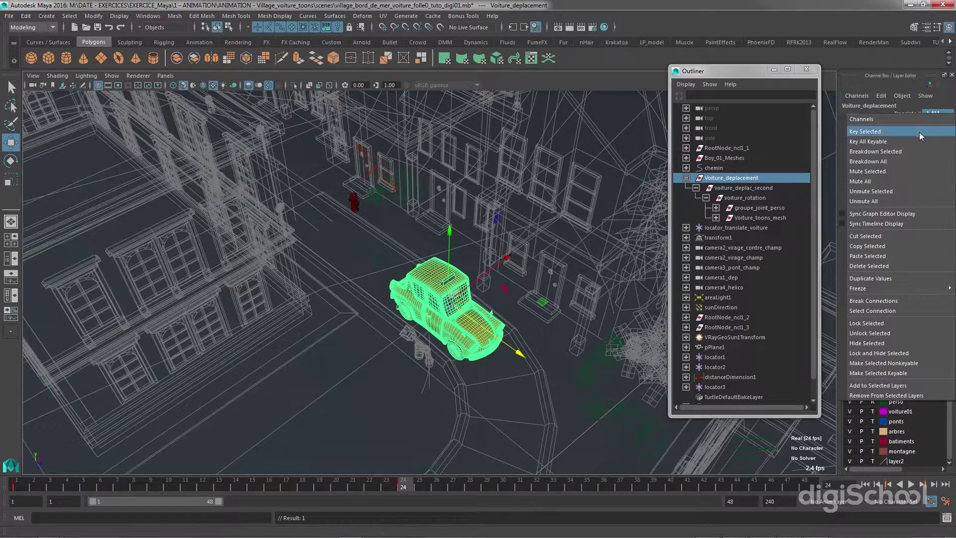
pyautogui.click(916, 133)
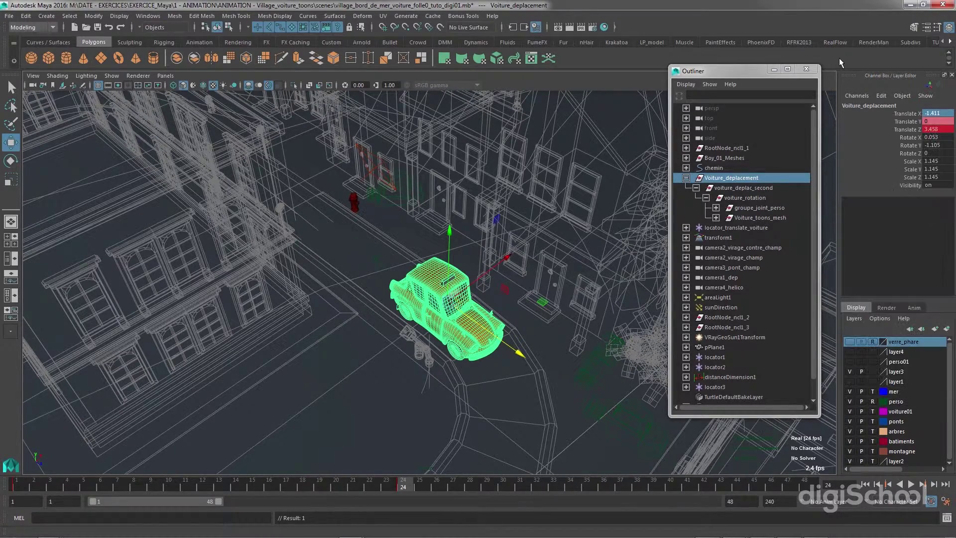
pyautogui.click(931, 502)
pyautogui.press('r')
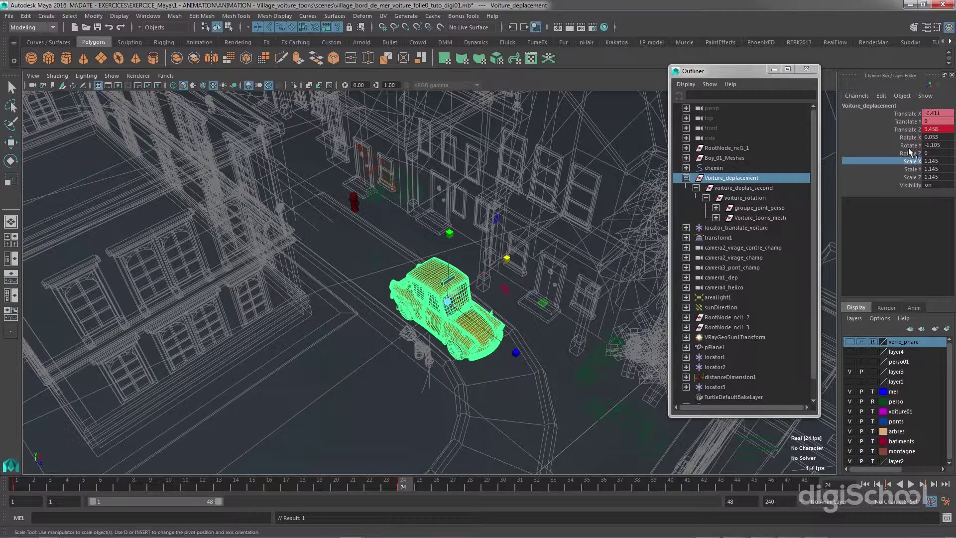
pyautogui.moveTo(931, 114); pyautogui.dragTo(930, 129)
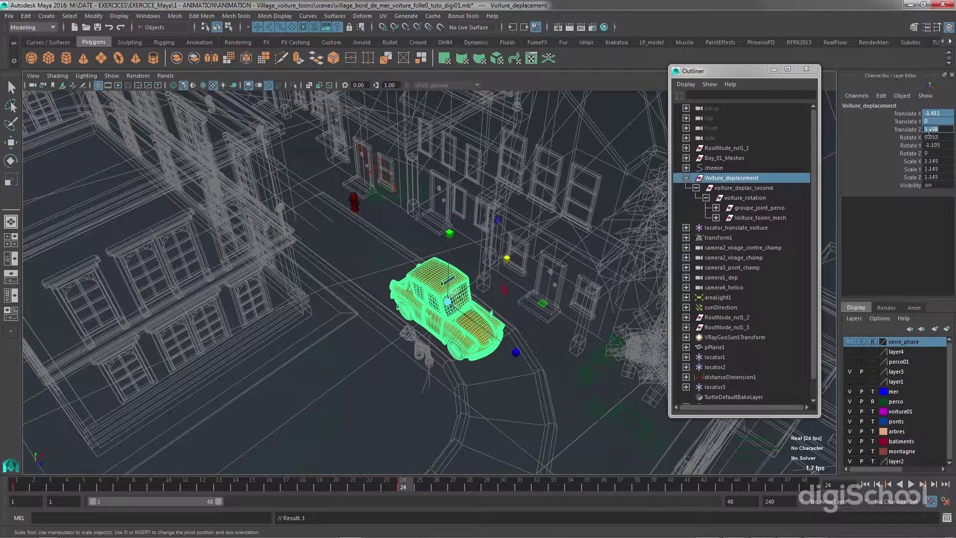
pyautogui.rightClick(927, 121)
pyautogui.click(906, 139)
# Preview the car's keyed movement by scrubbing and playing the timeline, stopping at frame 32.
pyautogui.moveTo(199, 484)
pyautogui.mouseDown()
pyautogui.moveTo(228, 485)
pyautogui.moveTo(204, 486)
pyautogui.mouseUp()
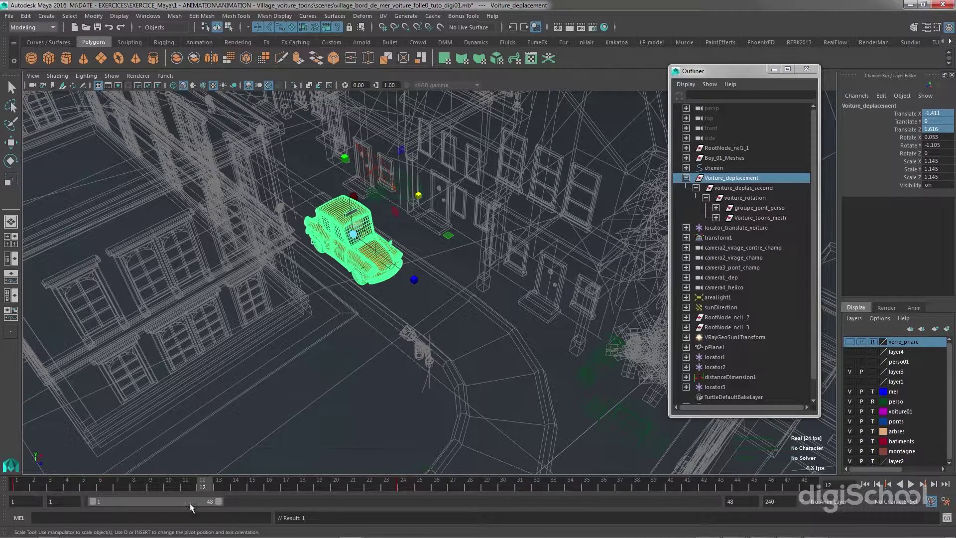
pyautogui.hotkey('alt', 'v')
pyautogui.moveTo(294, 486); pyautogui.dragTo(409, 492)
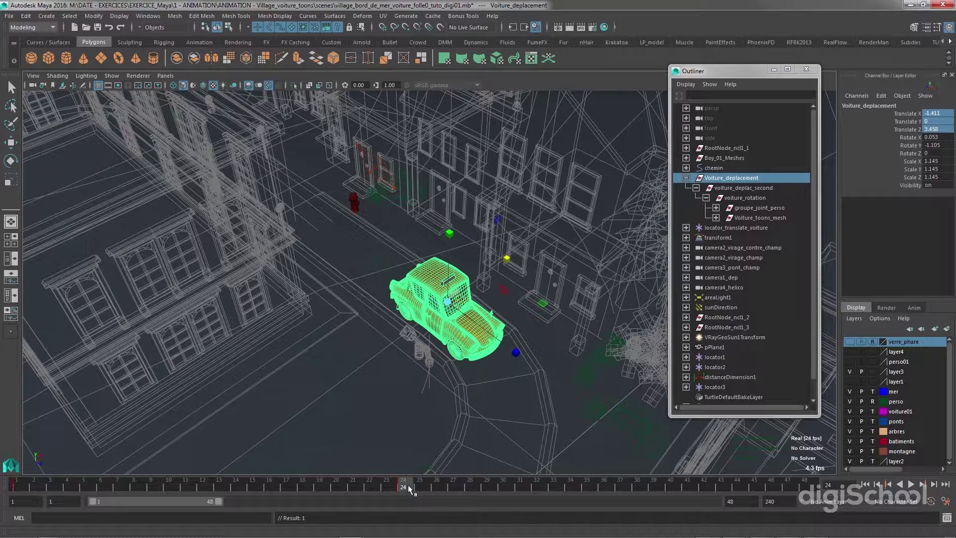
pyautogui.moveTo(407, 485); pyautogui.dragTo(426, 485)
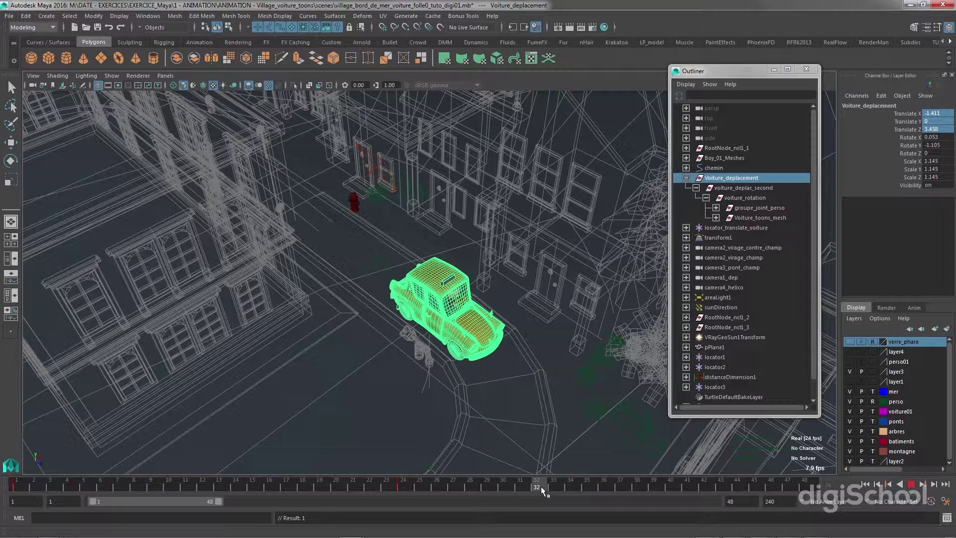
pyautogui.moveTo(550, 487); pyautogui.dragTo(540, 485)
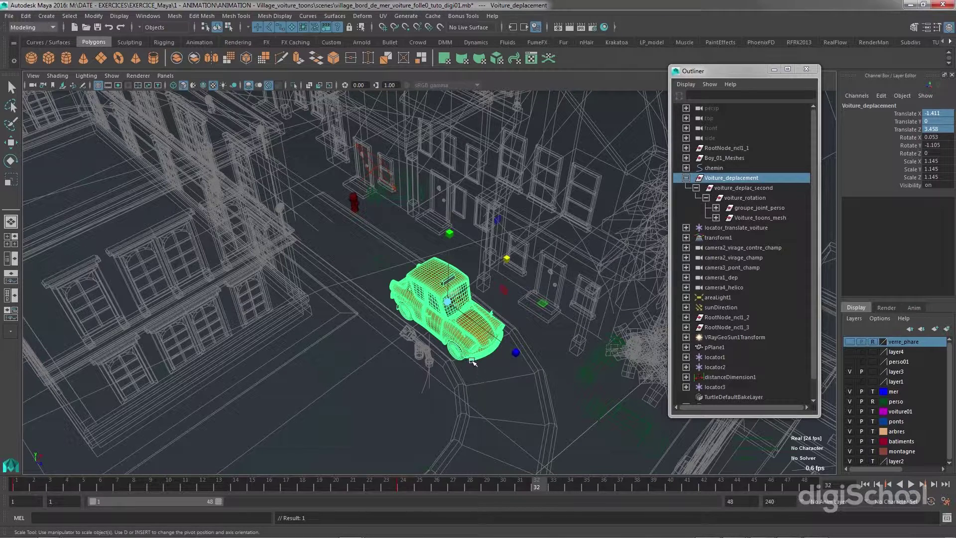
# Move the car forward to about Translate X -2.079 and Z 5.011 at frame 32, and key its Translate X, Y and Z channels.
pyautogui.press('w')
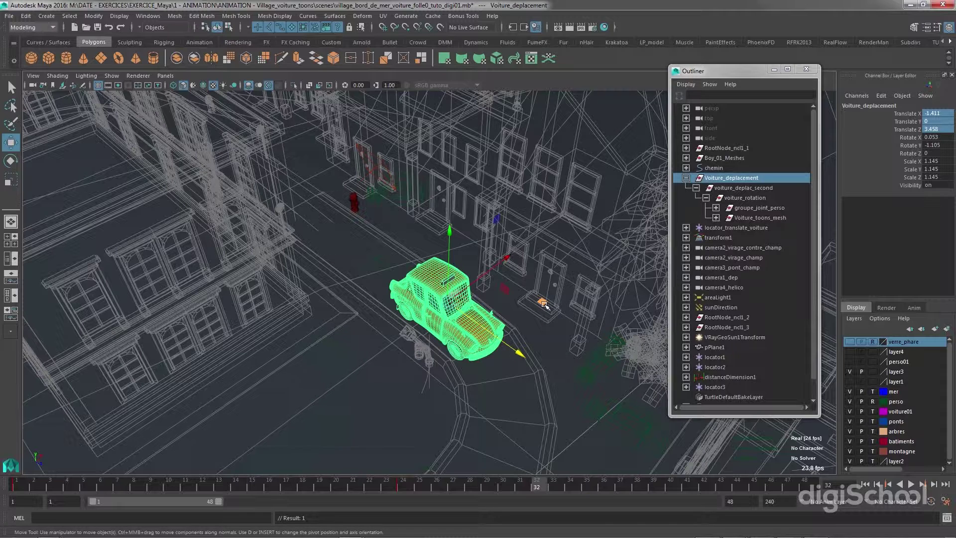
pyautogui.moveTo(544, 305); pyautogui.dragTo(619, 409)
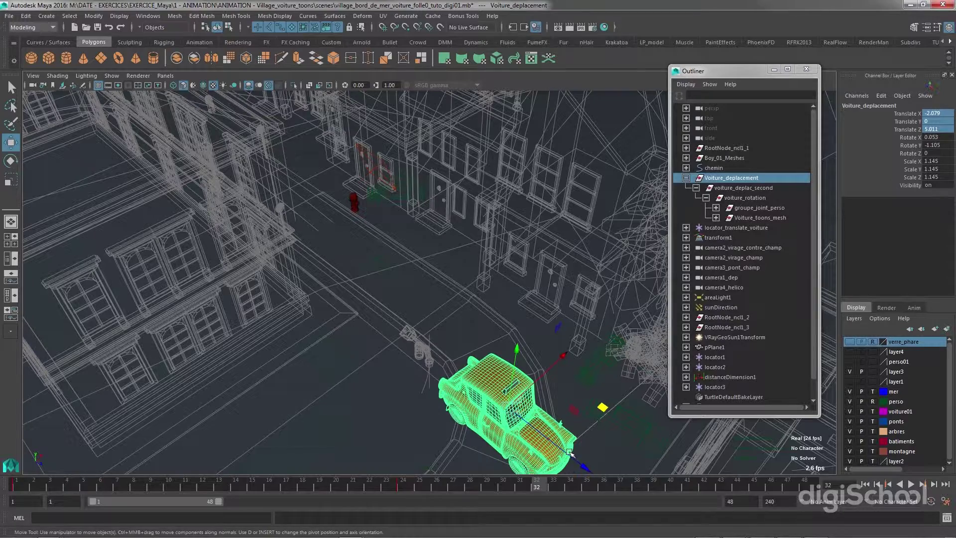
pyautogui.moveTo(906, 115); pyautogui.dragTo(907, 131)
pyautogui.rightClick(907, 130)
pyautogui.click(889, 148)
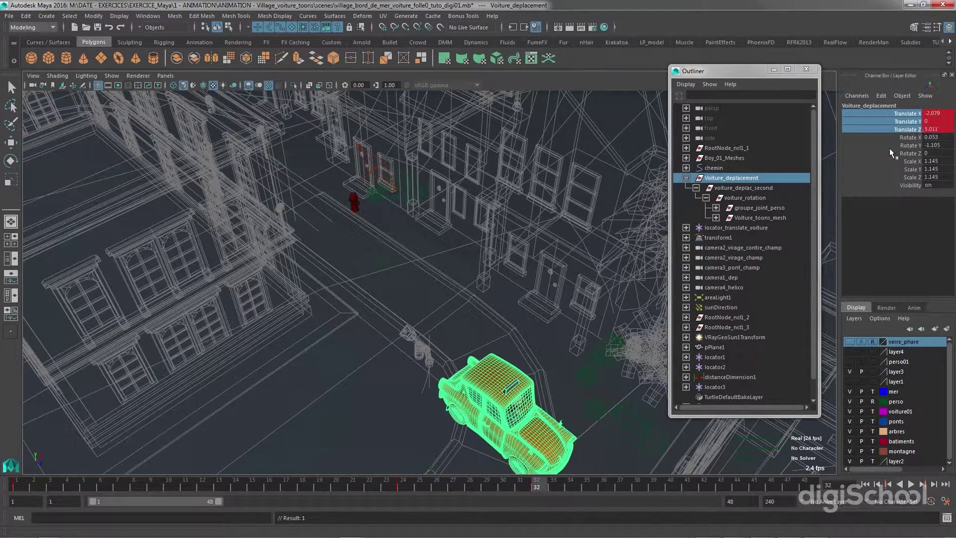
# Go to frame 39 and move the car around the street bend to about Translate X -2.91, Y -0.454 and Z 5.273.
pyautogui.keyDown('alt'); pyautogui.moveTo(535, 304); pyautogui.dragTo(524, 226); pyautogui.keyUp('alt')
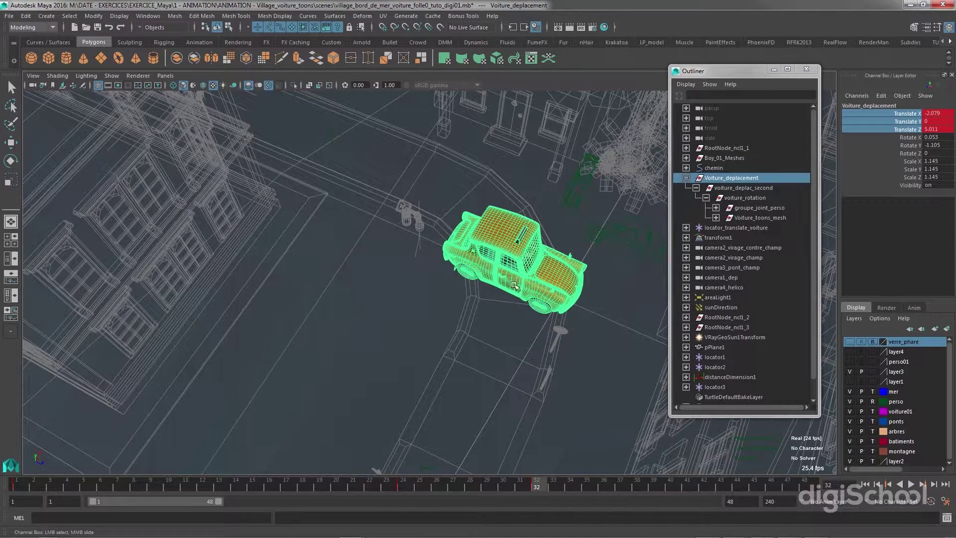
pyautogui.press('w')
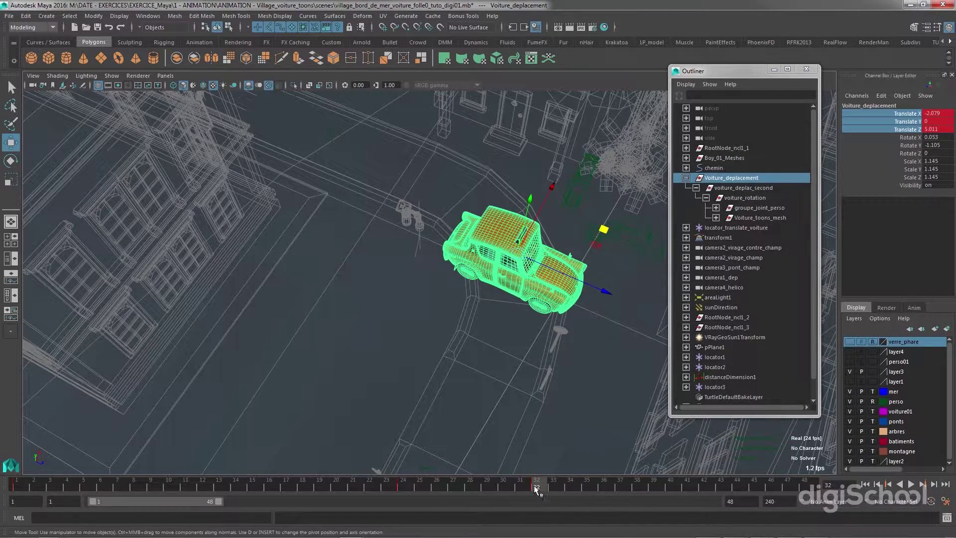
pyautogui.moveTo(547, 489); pyautogui.dragTo(653, 487)
pyautogui.press('d')
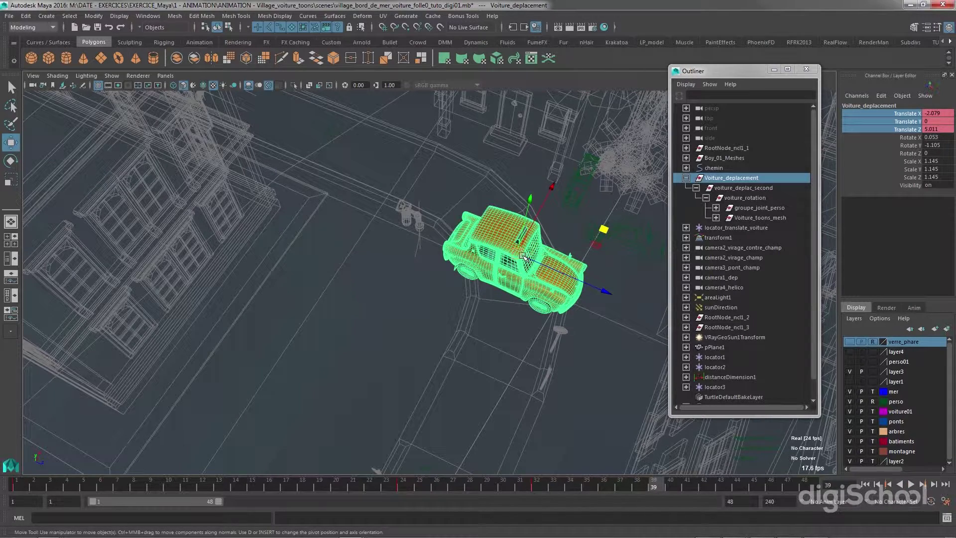
pyautogui.moveTo(521, 256); pyautogui.dragTo(505, 342)
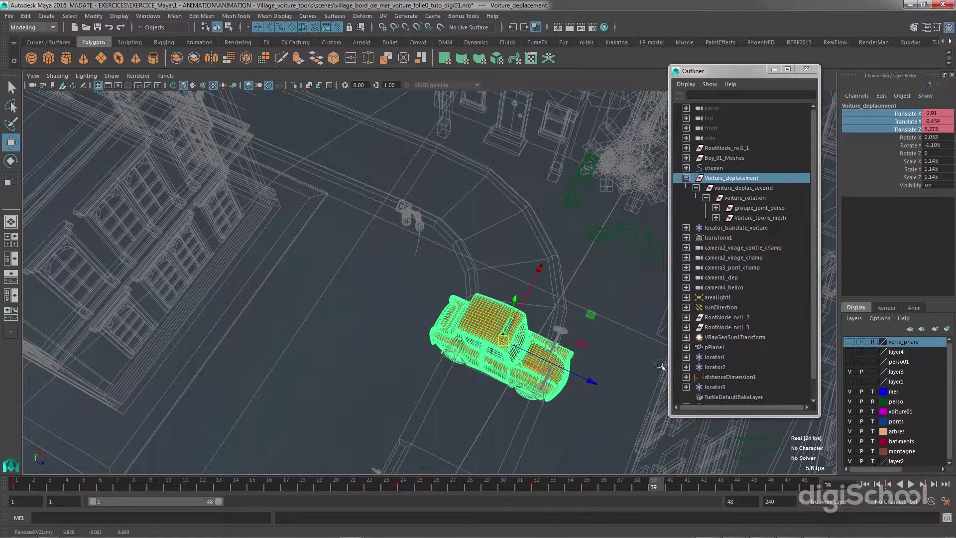
# Key the selected Translate X, Y and Z channels of Voiture_deplacement at frame 39.
pyautogui.rightClick(901, 114)
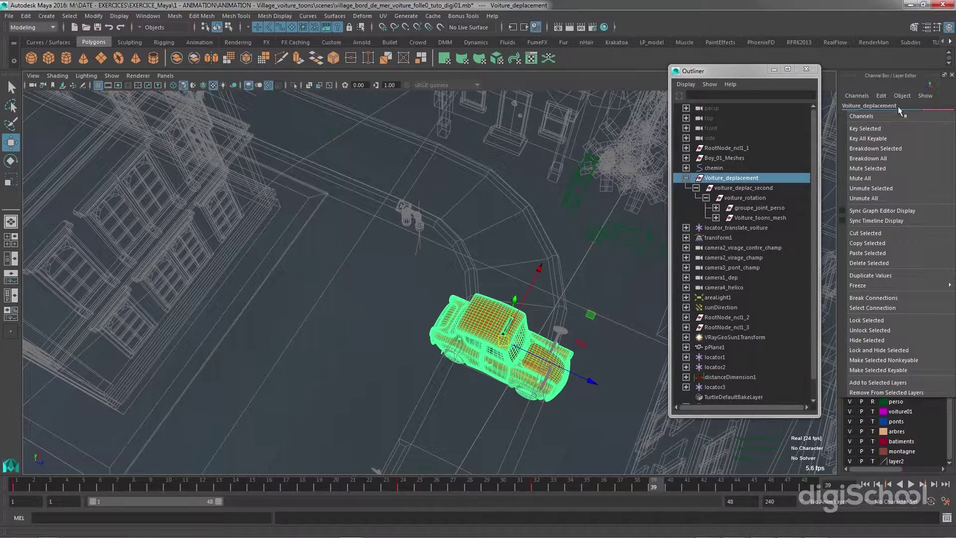
pyautogui.click(832, 12)
pyautogui.rightClick(910, 120)
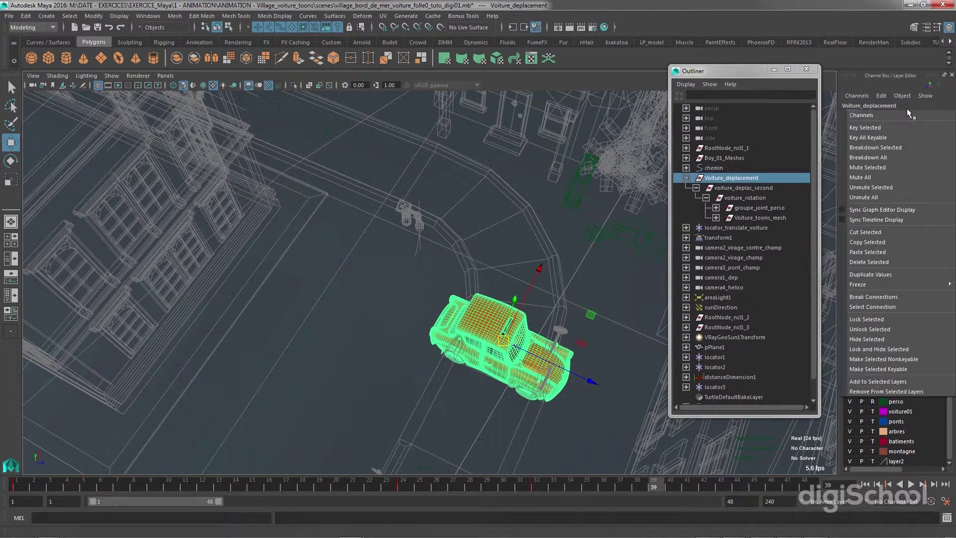
pyautogui.click(822, 12)
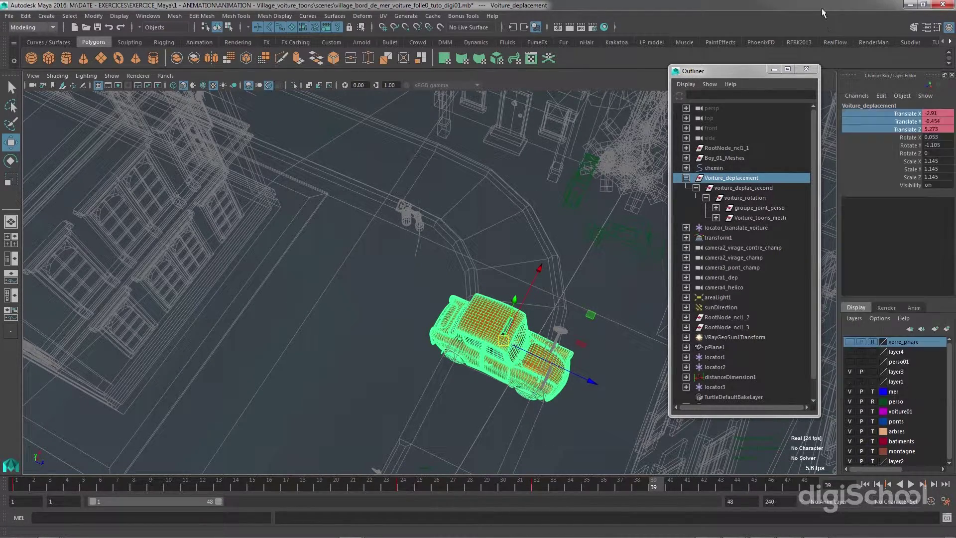
pyautogui.rightClick(909, 116)
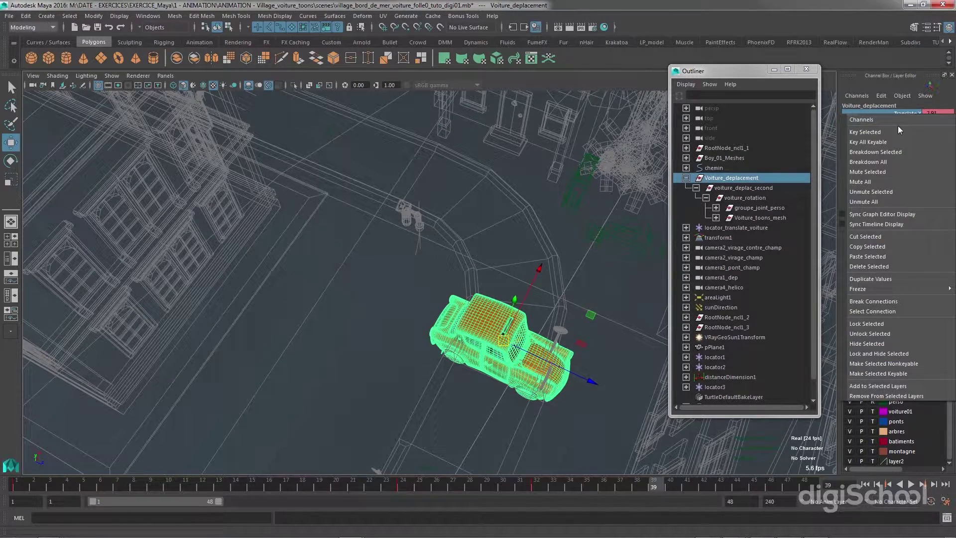
pyautogui.click(864, 132)
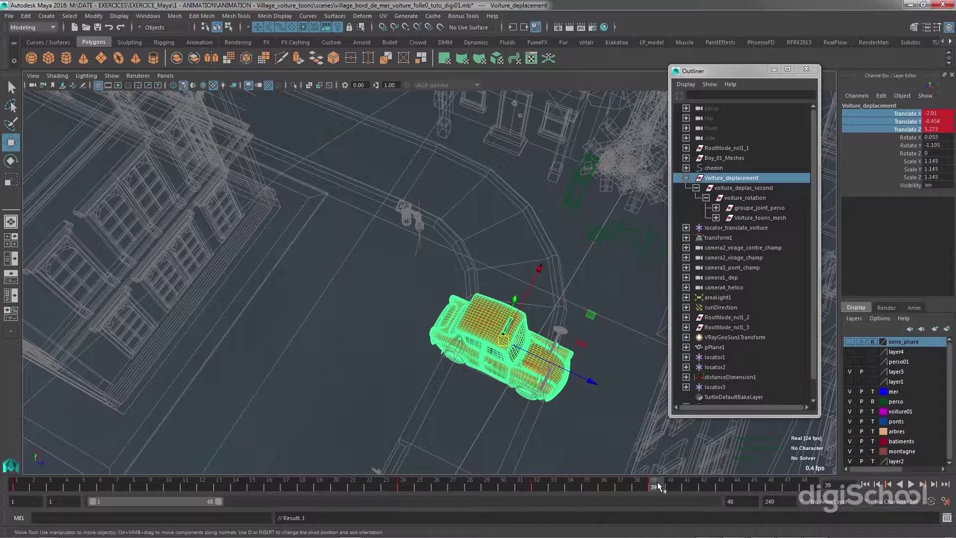
# Play the animation, return to frame 1 and advance key by key to frame 32 to check the car's path.
pyautogui.hotkey('alt', 'v')
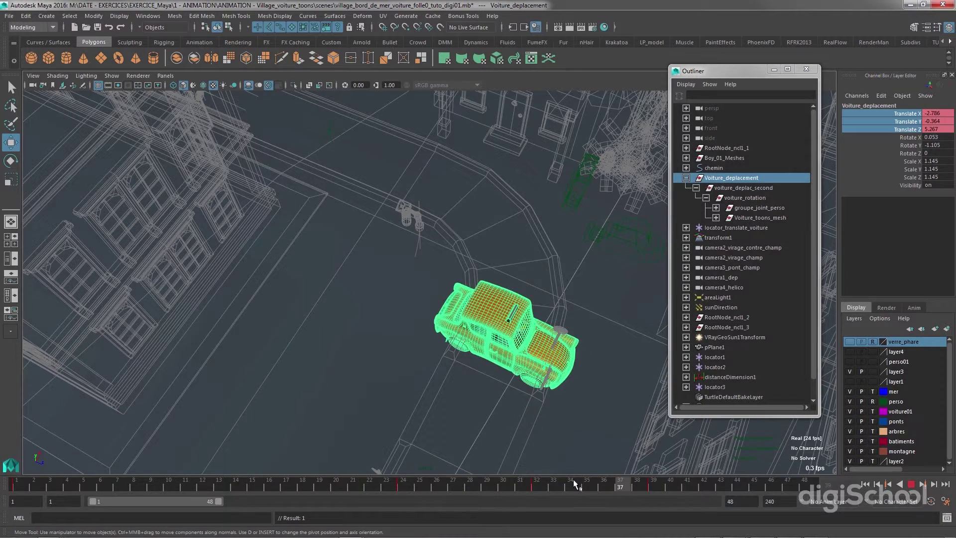
pyautogui.click(910, 484)
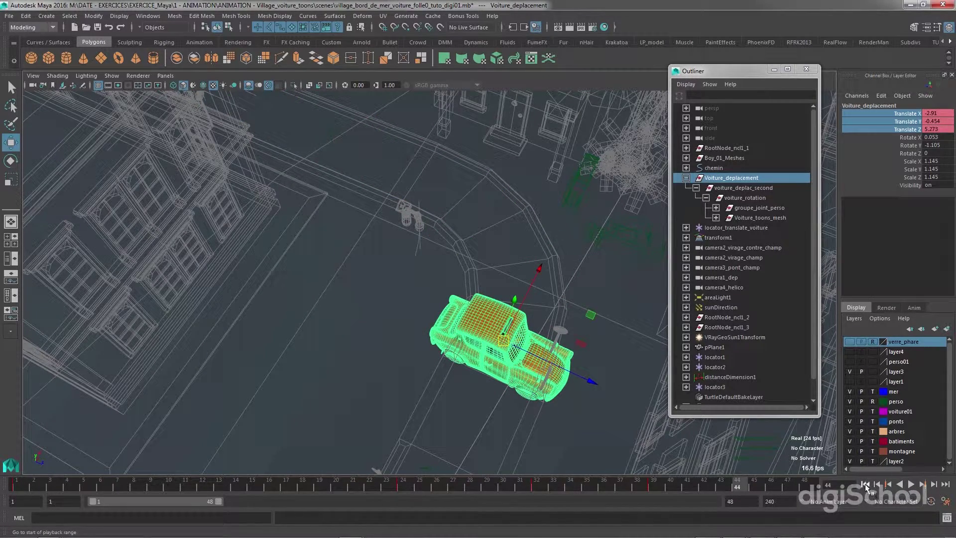
pyautogui.click(865, 484)
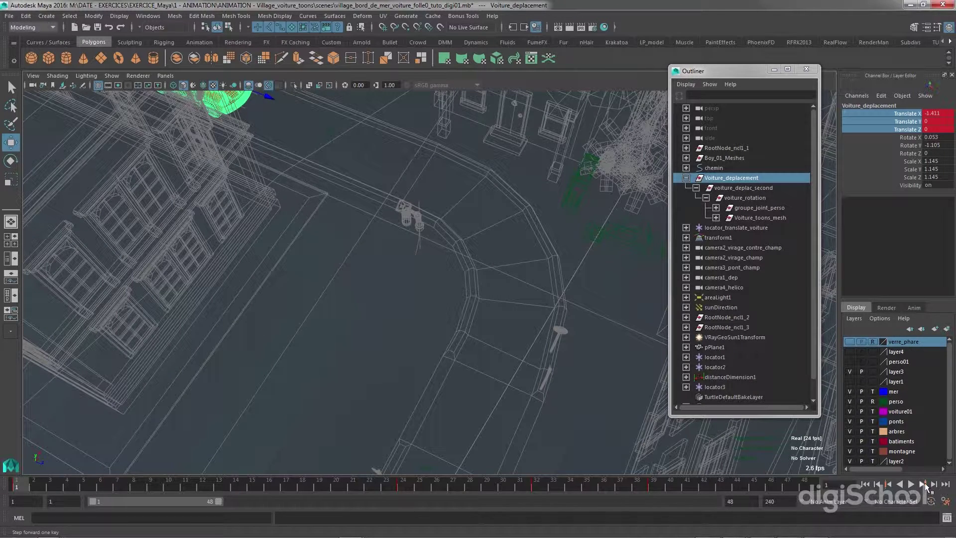
pyautogui.click(922, 483)
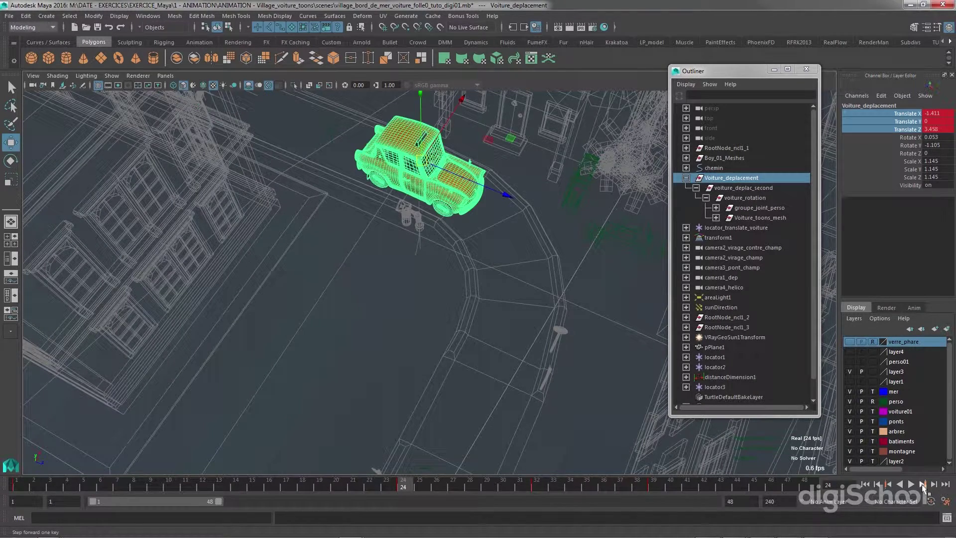
pyautogui.click(922, 484)
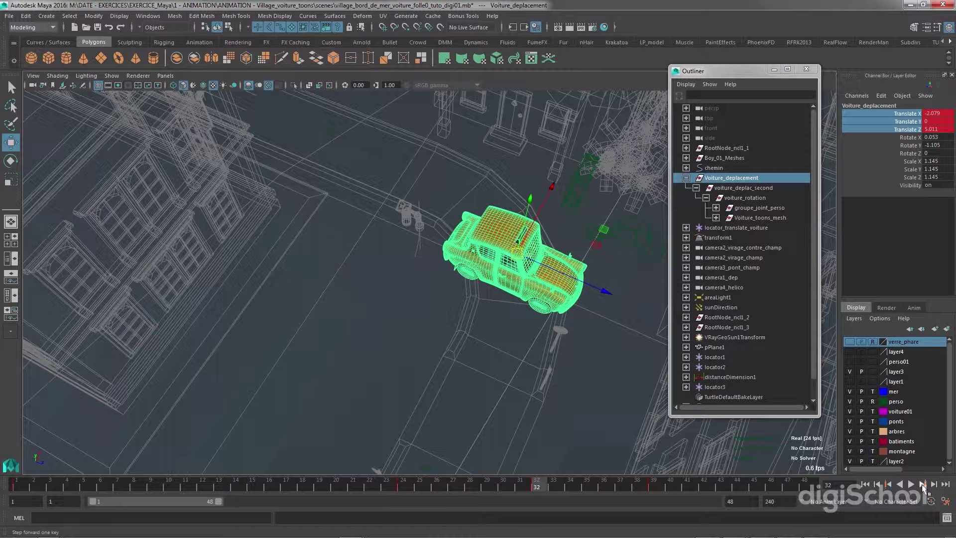
# Adjust the car at frame 32 to about Translate Y 0.026 and Z 5.02, and key its translation channels again.
pyautogui.moveTo(595, 245); pyautogui.dragTo(598, 244, button='middle')
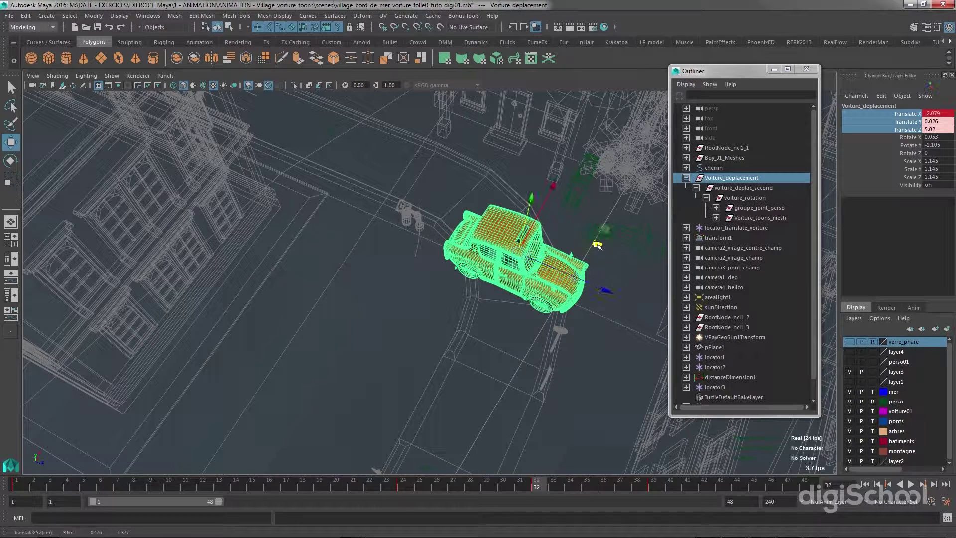
pyautogui.rightClick(911, 113)
pyautogui.click(890, 131)
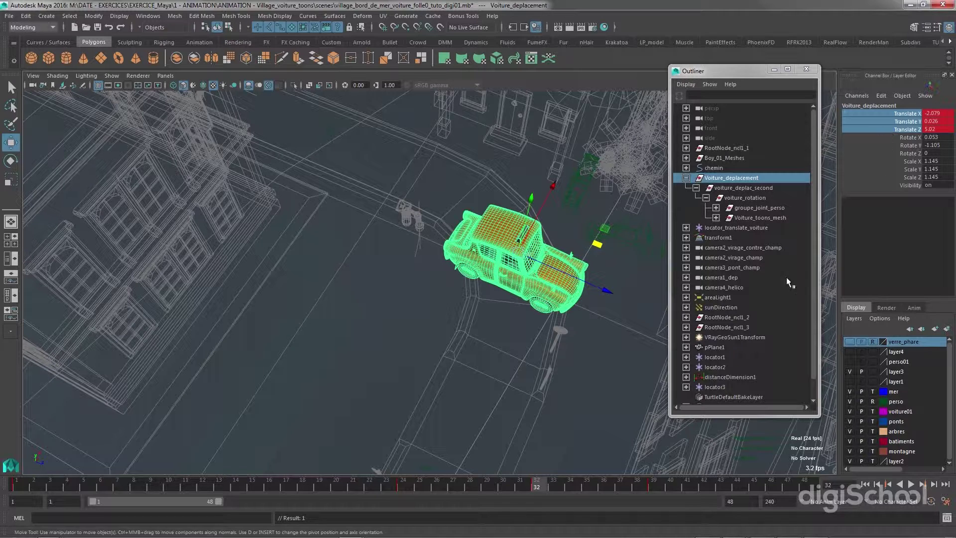
# Return to frame 1, select voiture_rotation and key its Rotate X, Y and Z channels.
pyautogui.moveTo(551, 484); pyautogui.dragTo(101, 470)
pyautogui.click(6, 481)
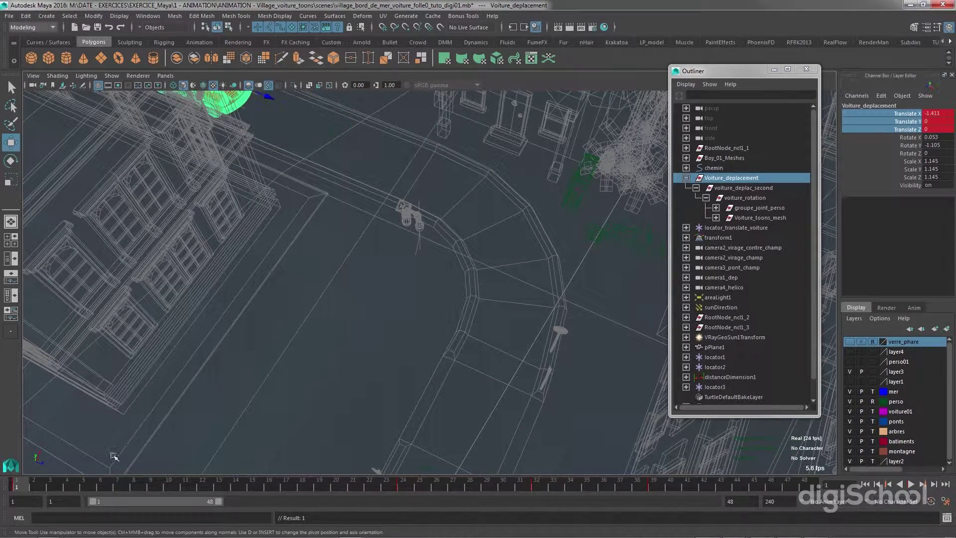
pyautogui.click(741, 197)
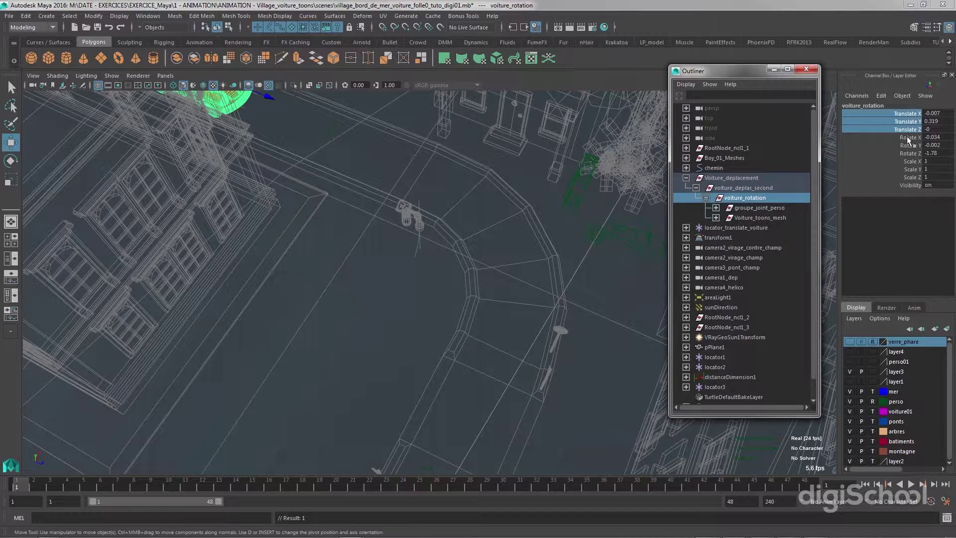
pyautogui.moveTo(910, 137); pyautogui.dragTo(913, 153)
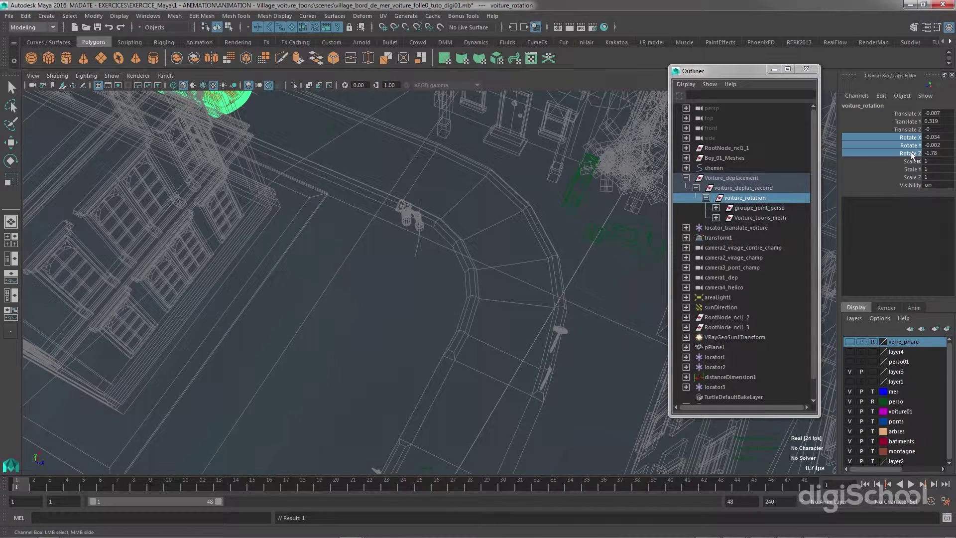
pyautogui.rightClick(912, 154)
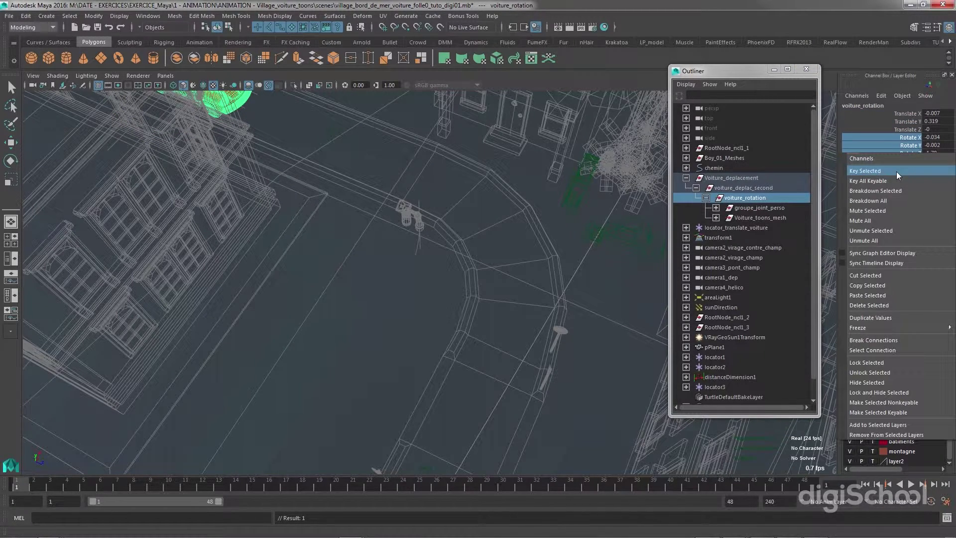
pyautogui.click(896, 171)
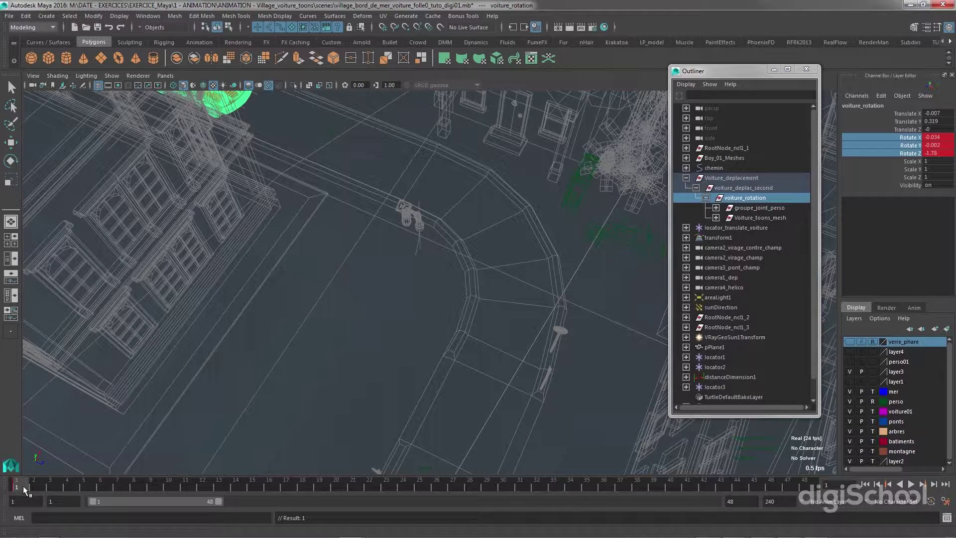
# Advance to frame 24 and key the Rotate X, Y and Z channels of voiture_rotation there.
pyautogui.hotkey('alt', 'v')
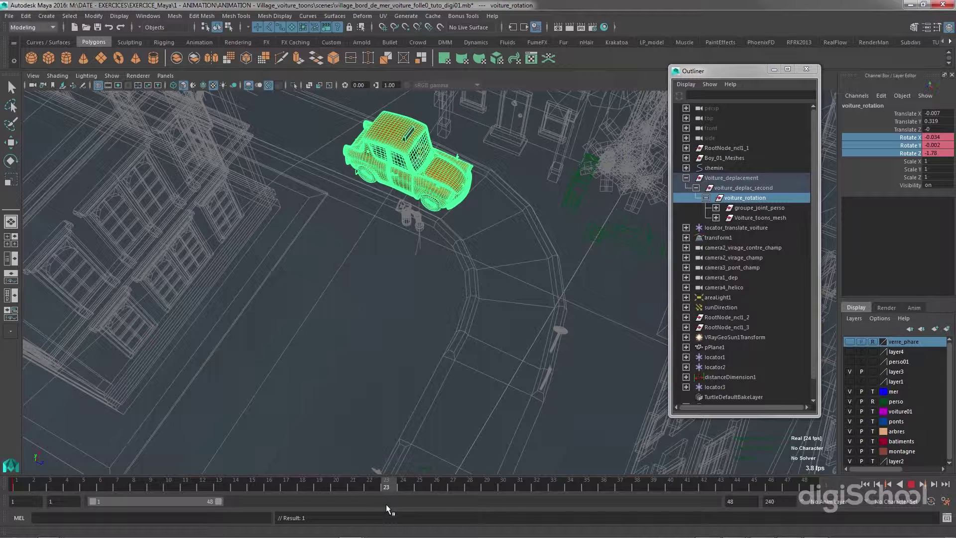
pyautogui.press('Escape')
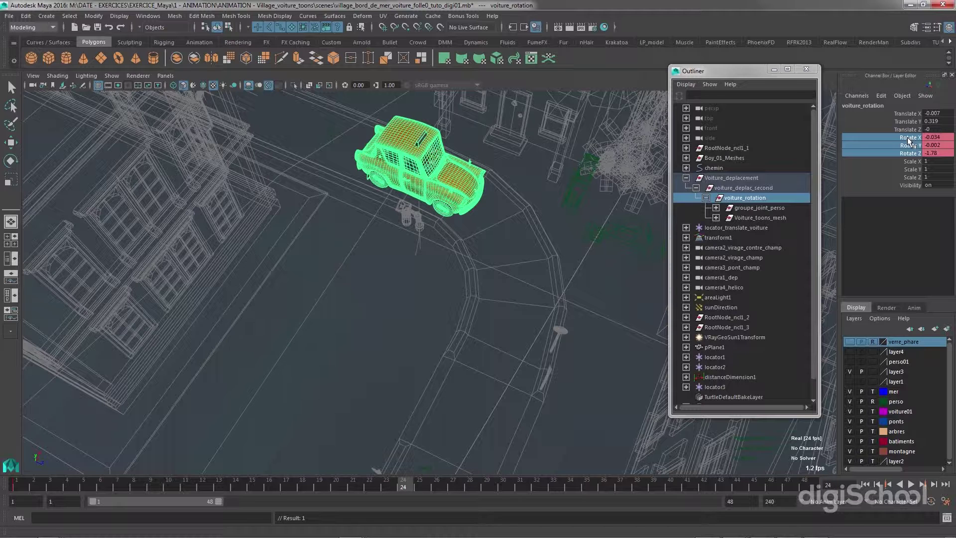
pyautogui.rightClick(909, 141)
pyautogui.click(896, 158)
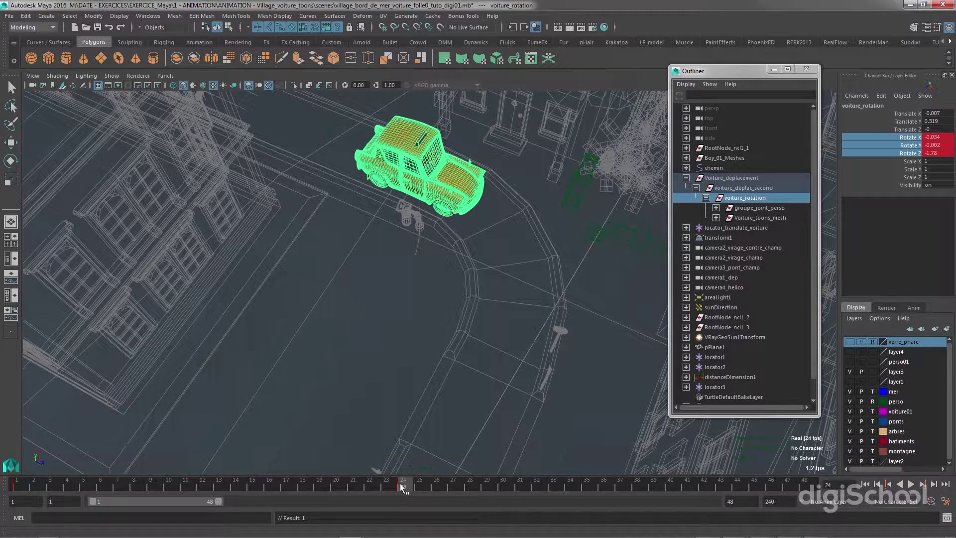
# At Voiture_deplacement's frame 32 key, turn voiture_rotation into the bend to a Rotate Y of about -59.571 and key its Rotate channels.
pyautogui.click(81, 485)
pyautogui.hotkey('alt', 'v')
pyautogui.moveTo(81, 487); pyautogui.dragTo(551, 492)
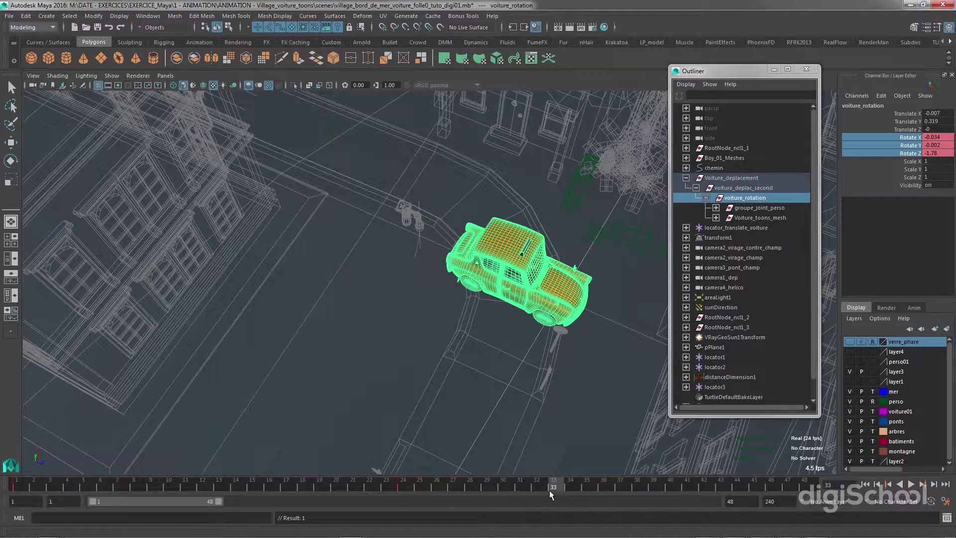
pyautogui.click(748, 178)
pyautogui.moveTo(557, 490); pyautogui.dragTo(539, 486)
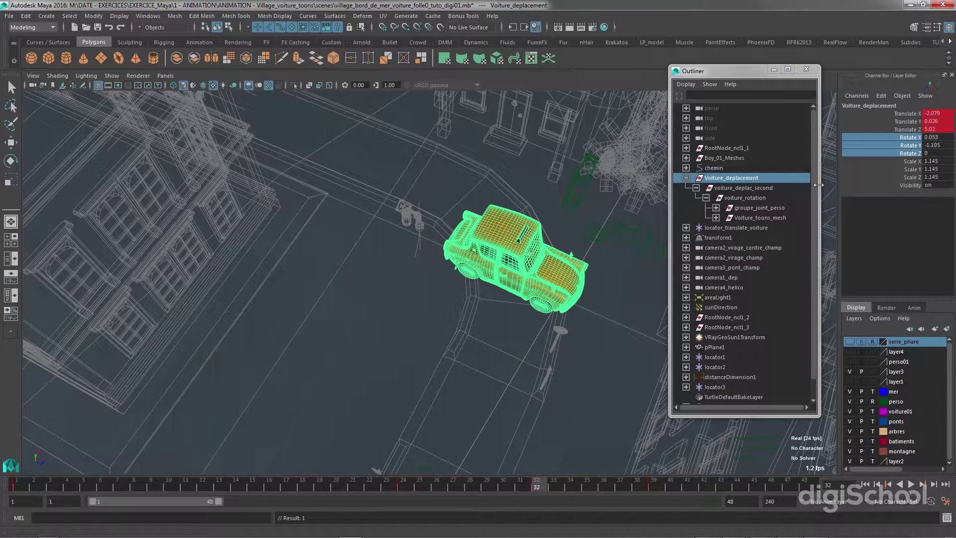
pyautogui.click(754, 198)
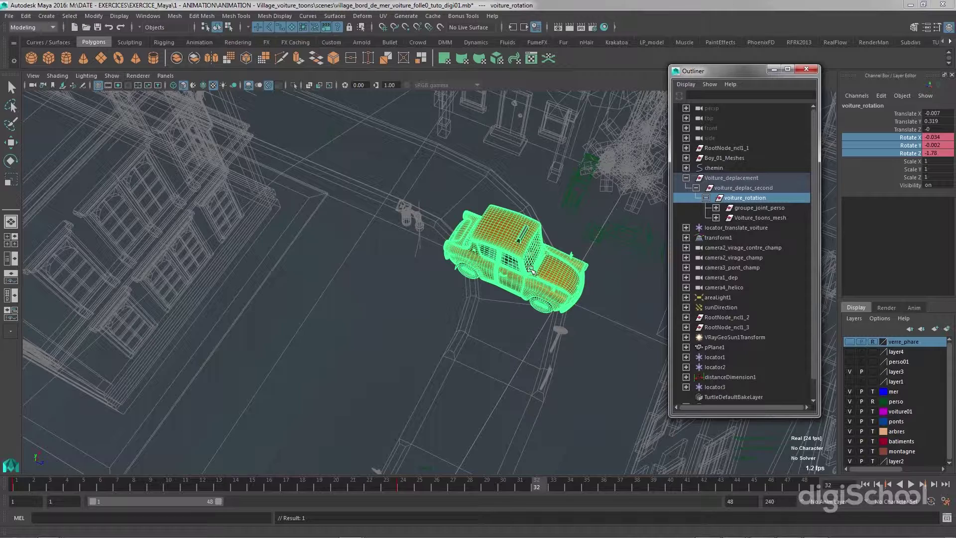
pyautogui.press('e')
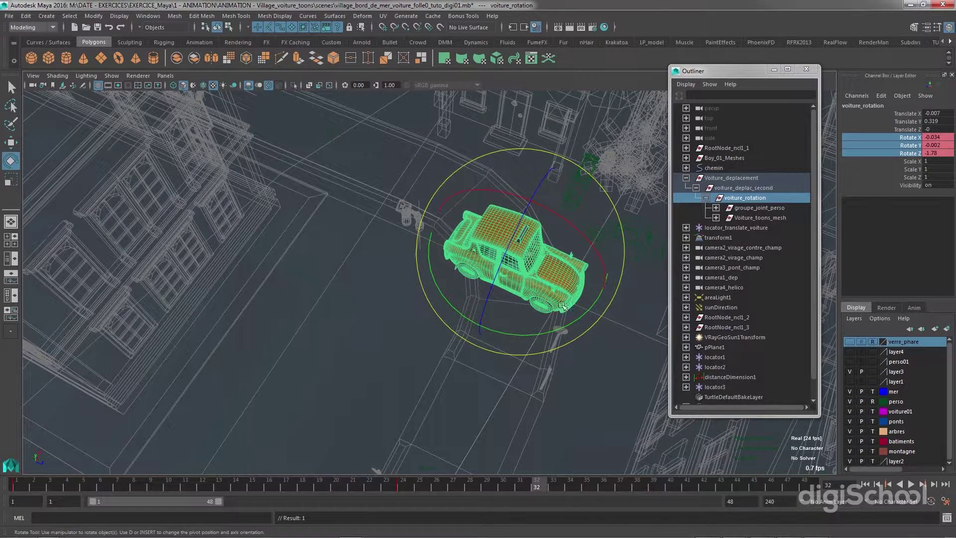
pyautogui.moveTo(580, 320); pyautogui.dragTo(487, 339)
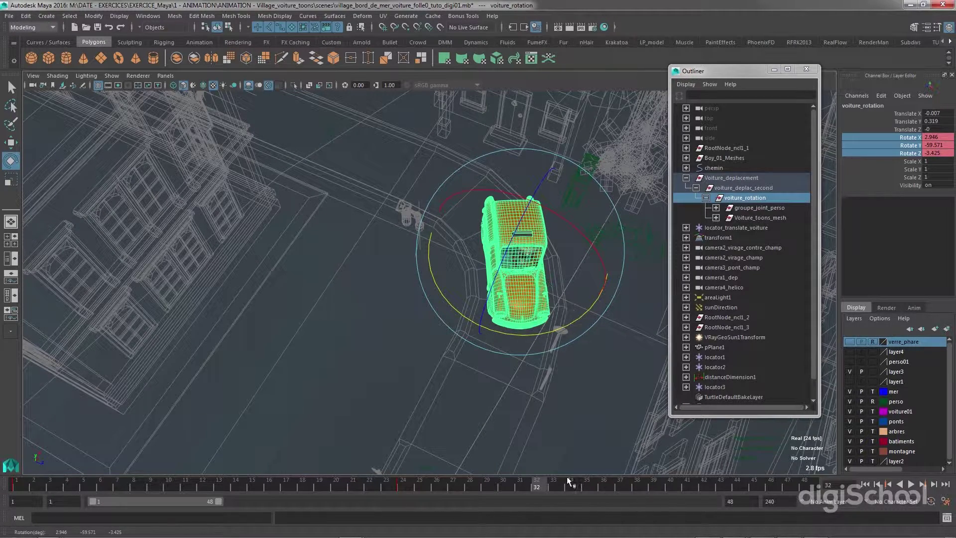
pyautogui.rightClick(905, 143)
pyautogui.click(901, 160)
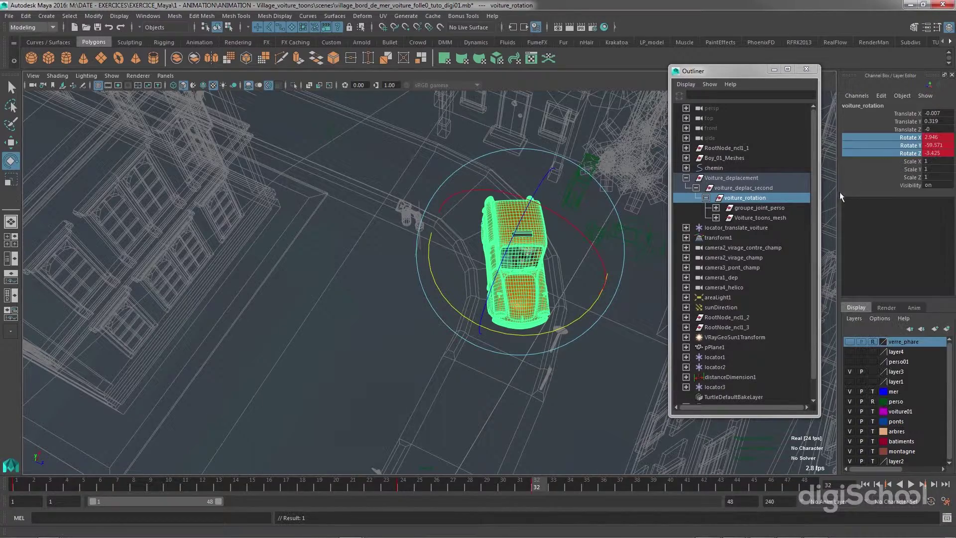
# At frame 39, turn voiture_rotation further into the bend to a Rotate X of about 23.128 and key its Rotate channels.
pyautogui.moveTo(548, 485); pyautogui.dragTo(571, 487)
pyautogui.click(747, 179)
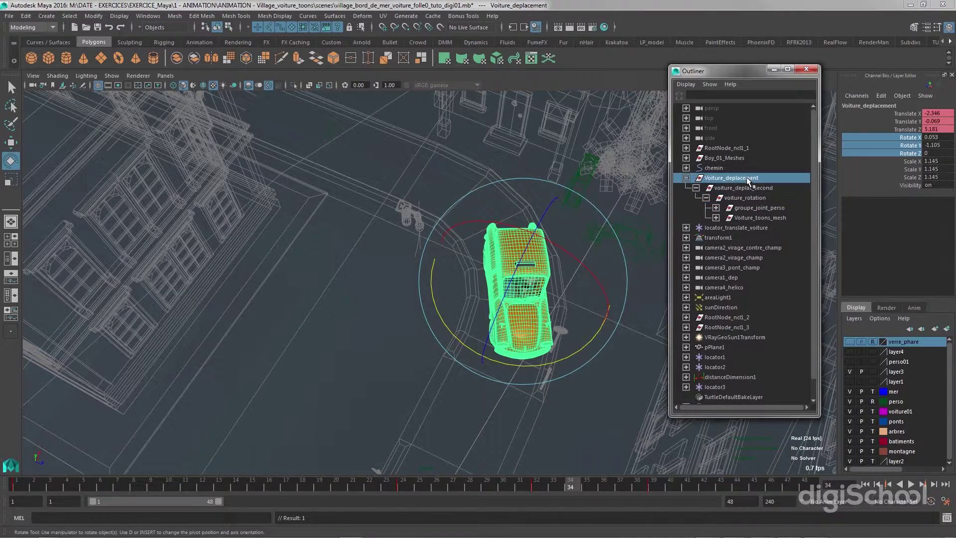
pyautogui.moveTo(589, 492); pyautogui.dragTo(653, 486)
pyautogui.click(730, 198)
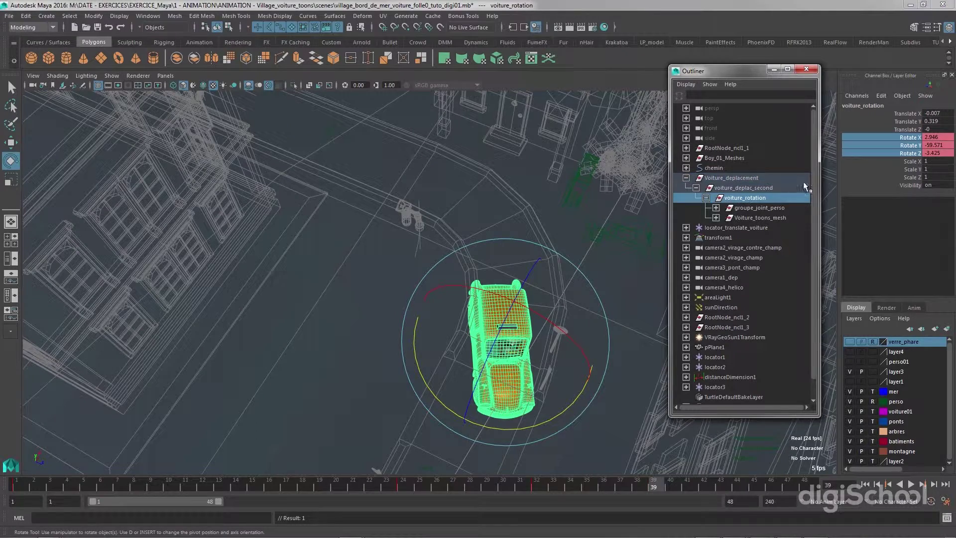
pyautogui.moveTo(521, 432); pyautogui.dragTo(478, 425)
pyautogui.rightClick(907, 144)
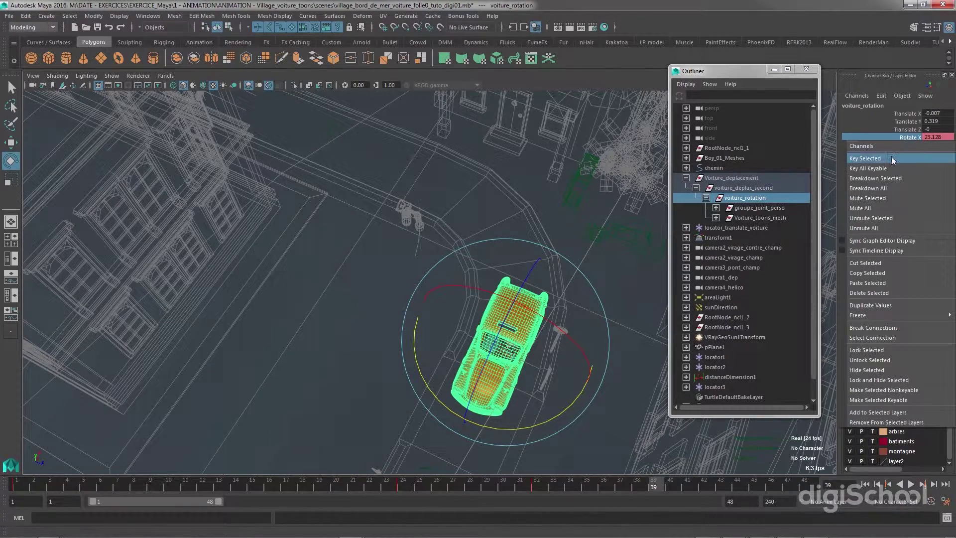
pyautogui.click(877, 160)
# Review the motion from frame 1, enable auto keying and turn voiture_rotation at frame 28 to a Rotate Y of about -27.024.
pyautogui.moveTo(654, 489); pyautogui.dragTo(2, 475)
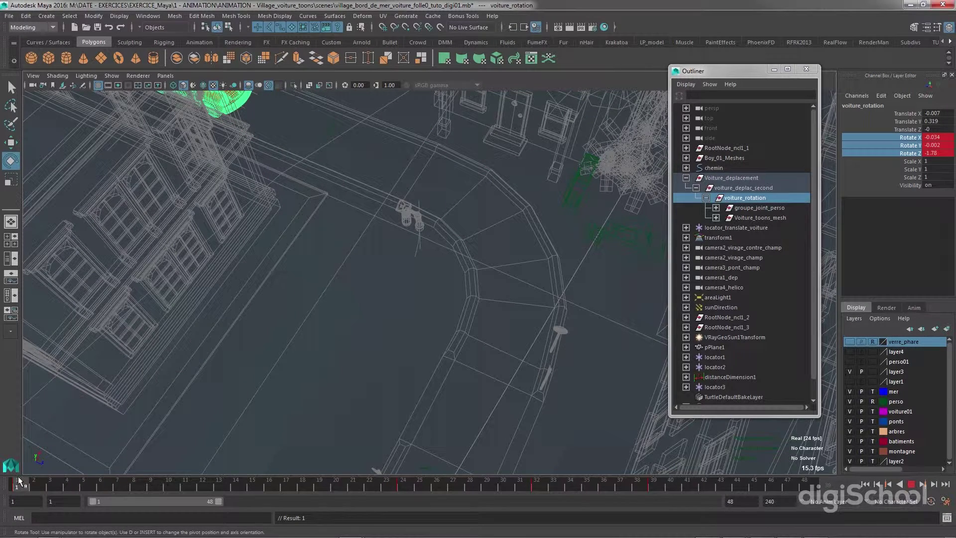
pyautogui.moveTo(19, 481); pyautogui.dragTo(471, 522)
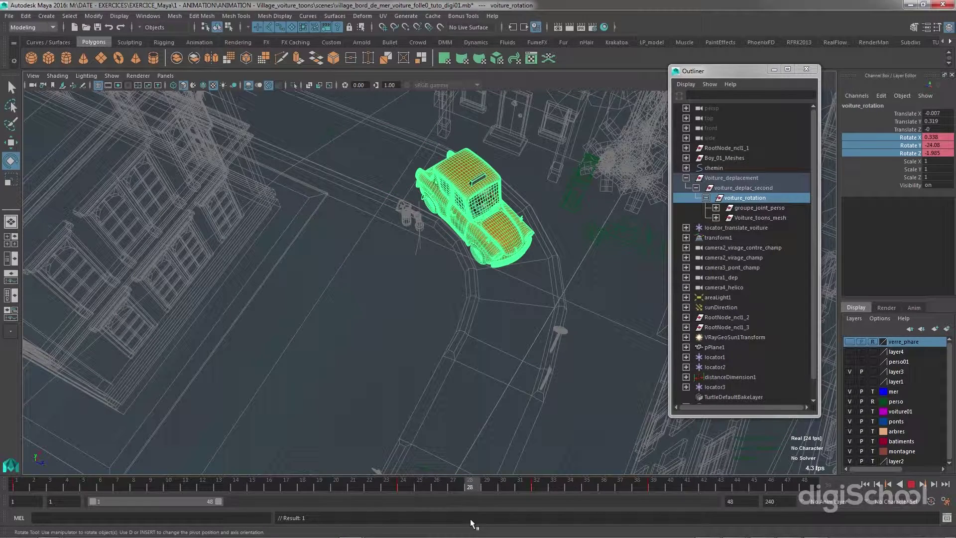
pyautogui.moveTo(472, 522); pyautogui.dragTo(473, 522)
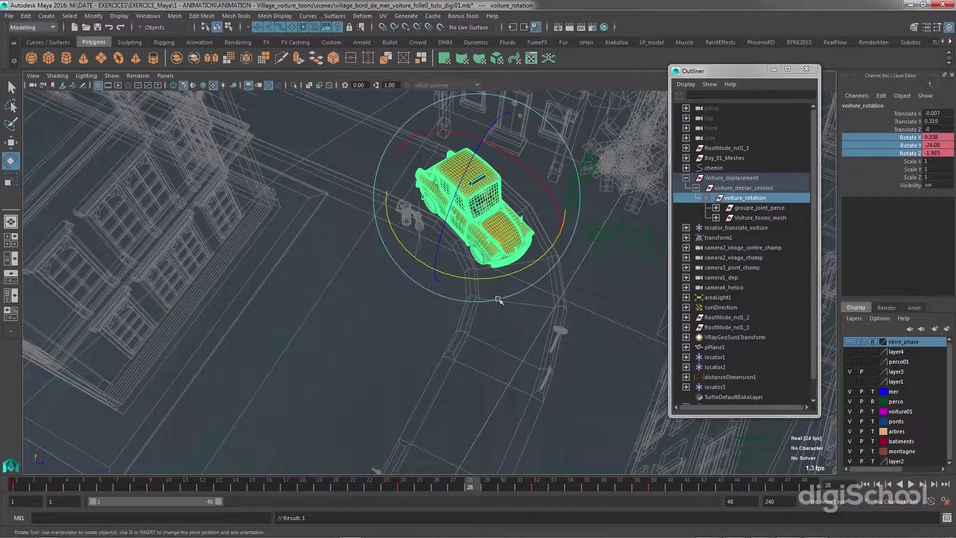
pyautogui.moveTo(493, 278); pyautogui.dragTo(484, 299)
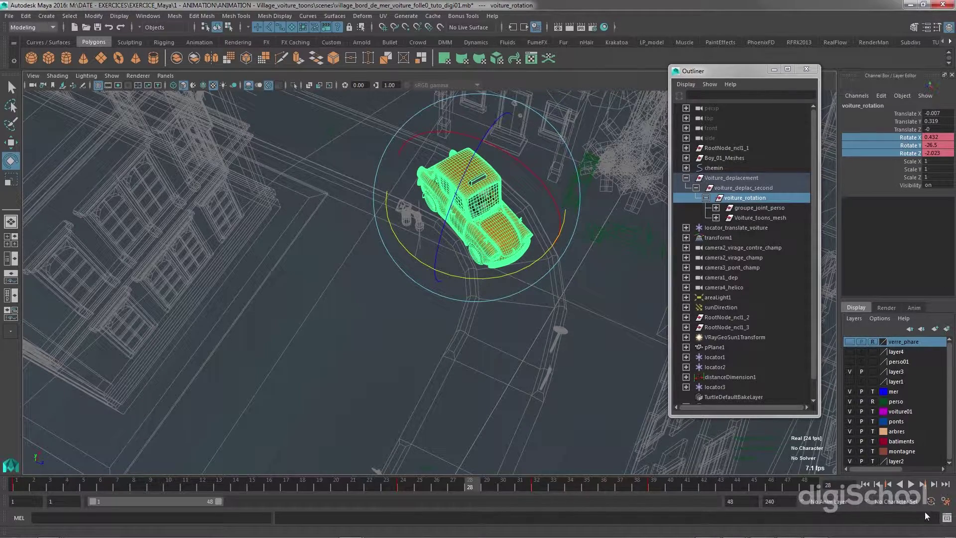
pyautogui.moveTo(468, 275); pyautogui.dragTo(467, 279)
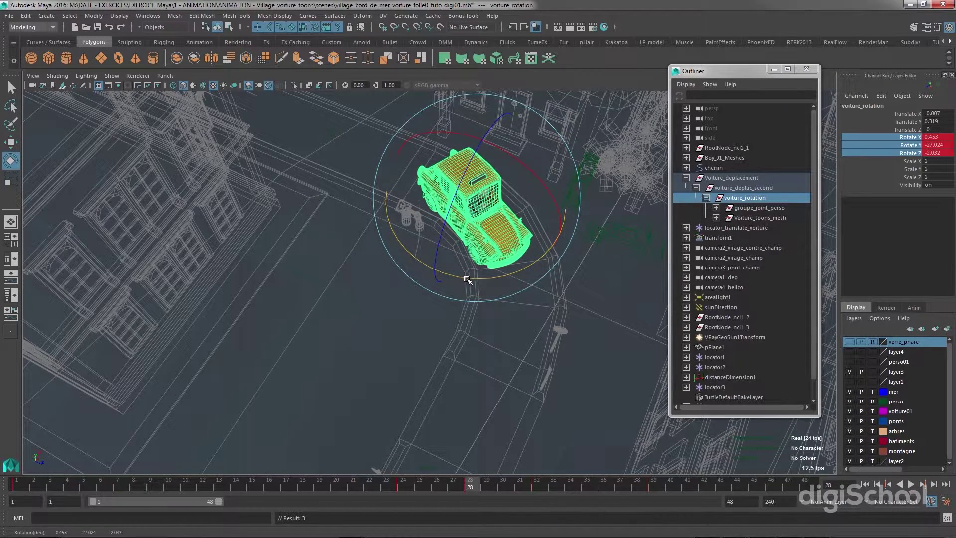
pyautogui.moveTo(476, 485); pyautogui.dragTo(437, 486)
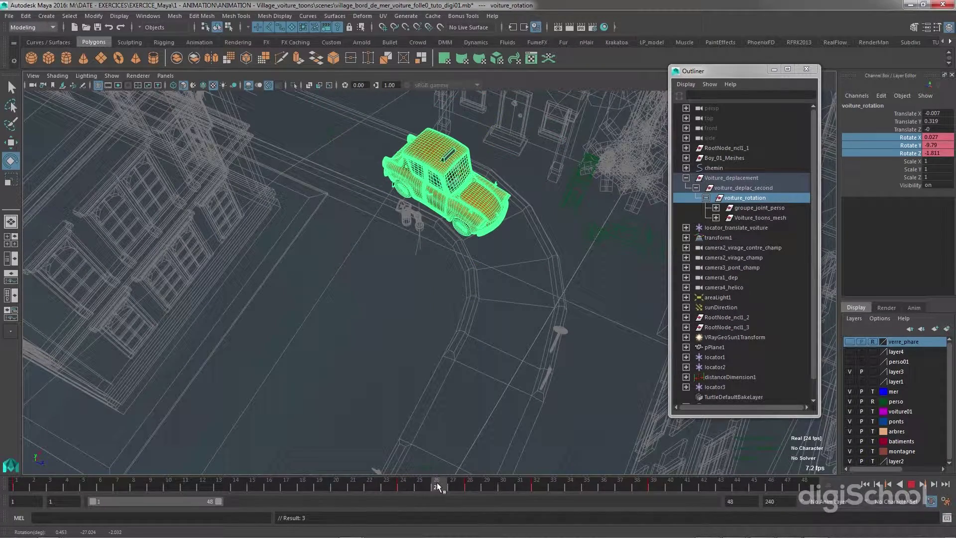
pyautogui.moveTo(436, 487); pyautogui.dragTo(469, 492)
# Shift Voiture_deplacement slightly along its X axis at frame 28 with auto keying on, and review the car's path through the bend.
pyautogui.click(731, 178)
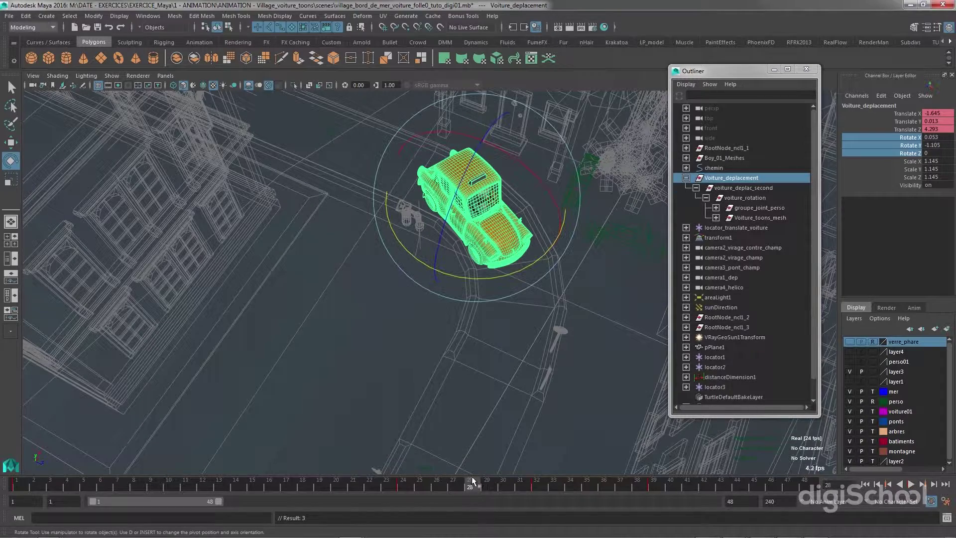
pyautogui.press('w')
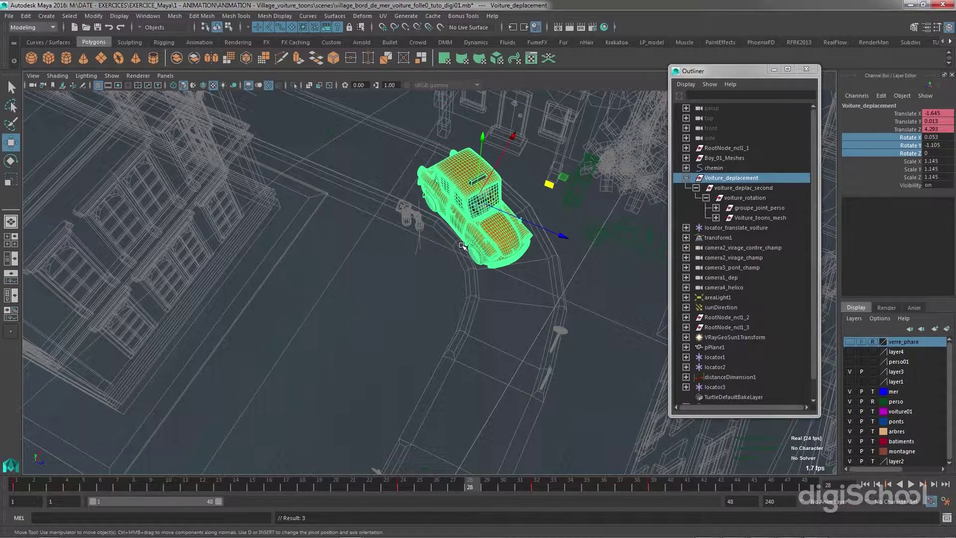
pyautogui.moveTo(512, 137); pyautogui.dragTo(518, 133)
pyautogui.moveTo(468, 489); pyautogui.dragTo(503, 492)
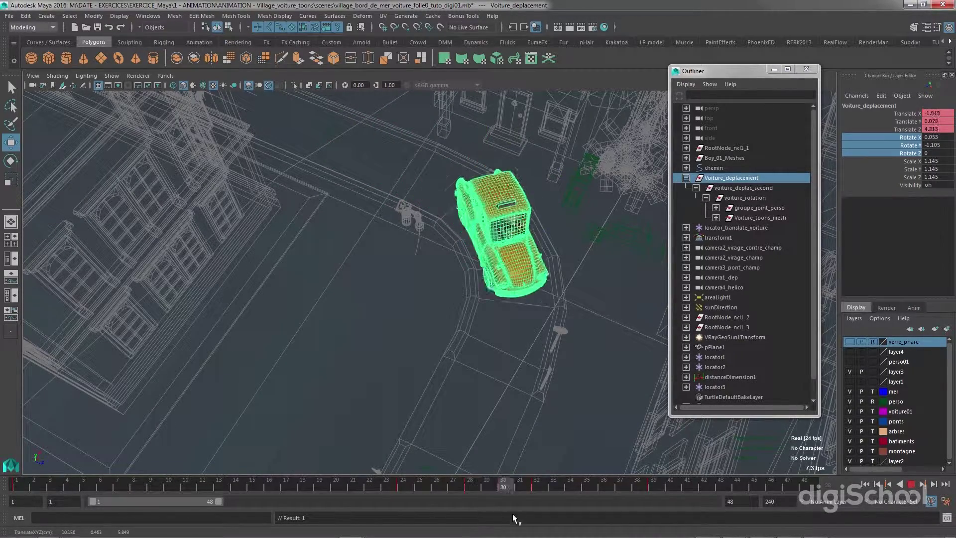
pyautogui.moveTo(229, 490); pyautogui.dragTo(176, 490)
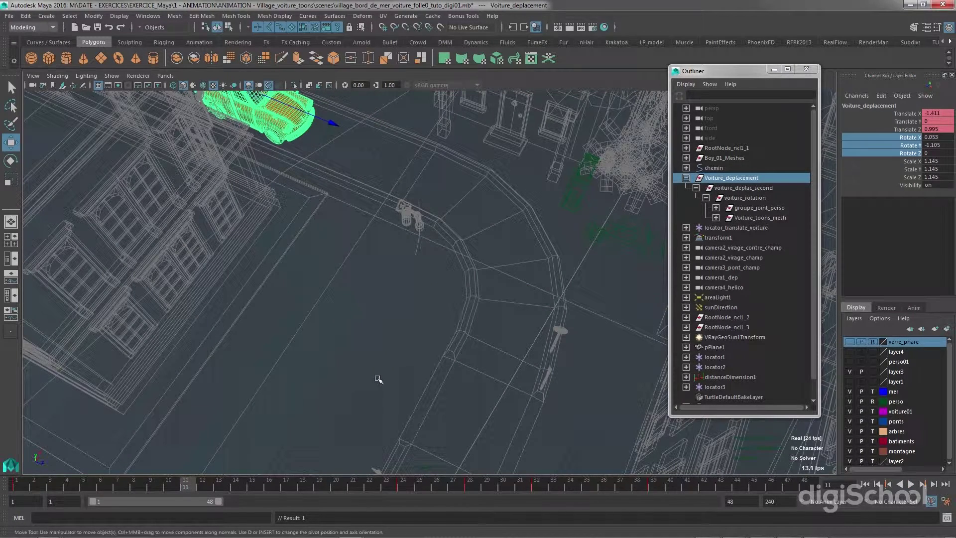
pyautogui.keyDown('alt'); pyautogui.moveTo(375, 371); pyautogui.dragTo(406, 378); pyautogui.keyUp('alt')
pyautogui.scroll(4, 395, 390)
pyautogui.keyDown('alt'); pyautogui.moveTo(413, 384); pyautogui.dragTo(422, 435, button='middle'); pyautogui.keyUp('alt')
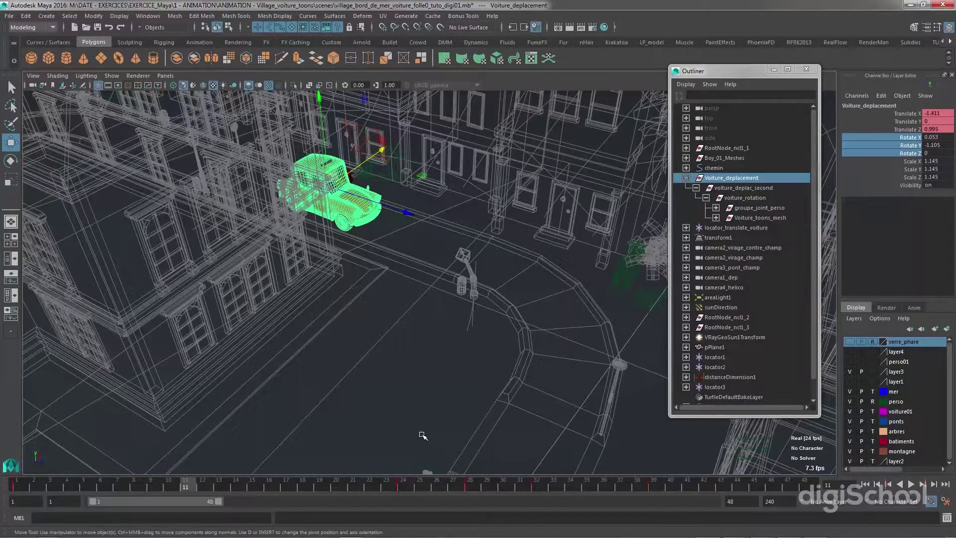